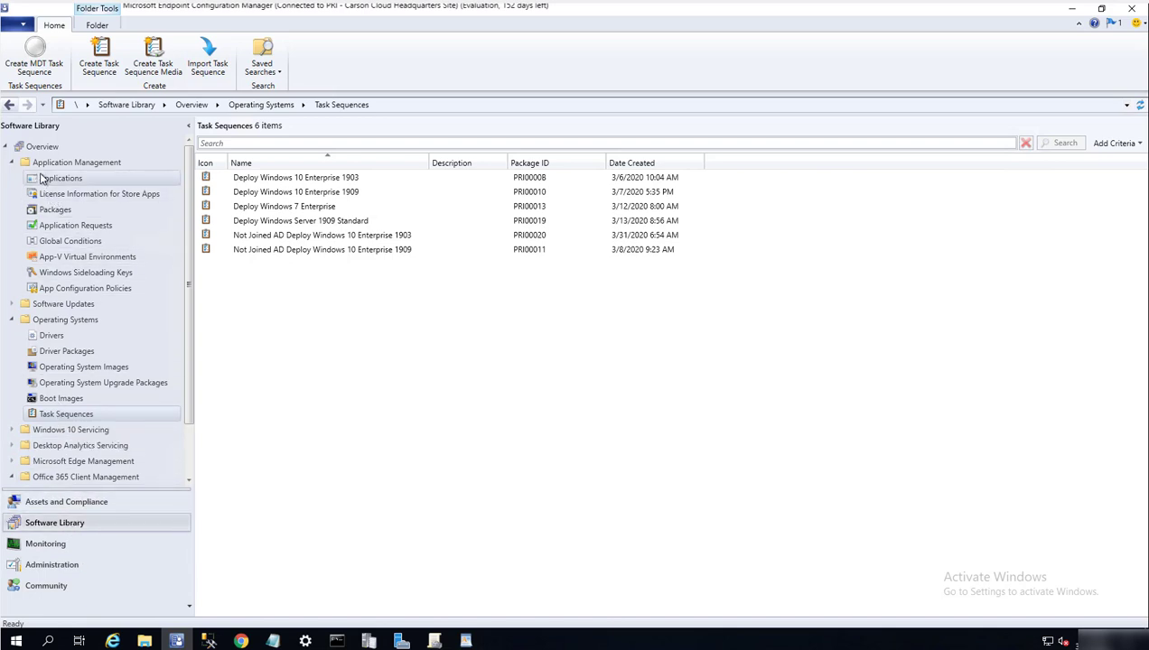
Collapse the Application Management branch so the six task sequences stay listed under Task Sequences
{"action": "left_click", "coordinate": [12, 163]}
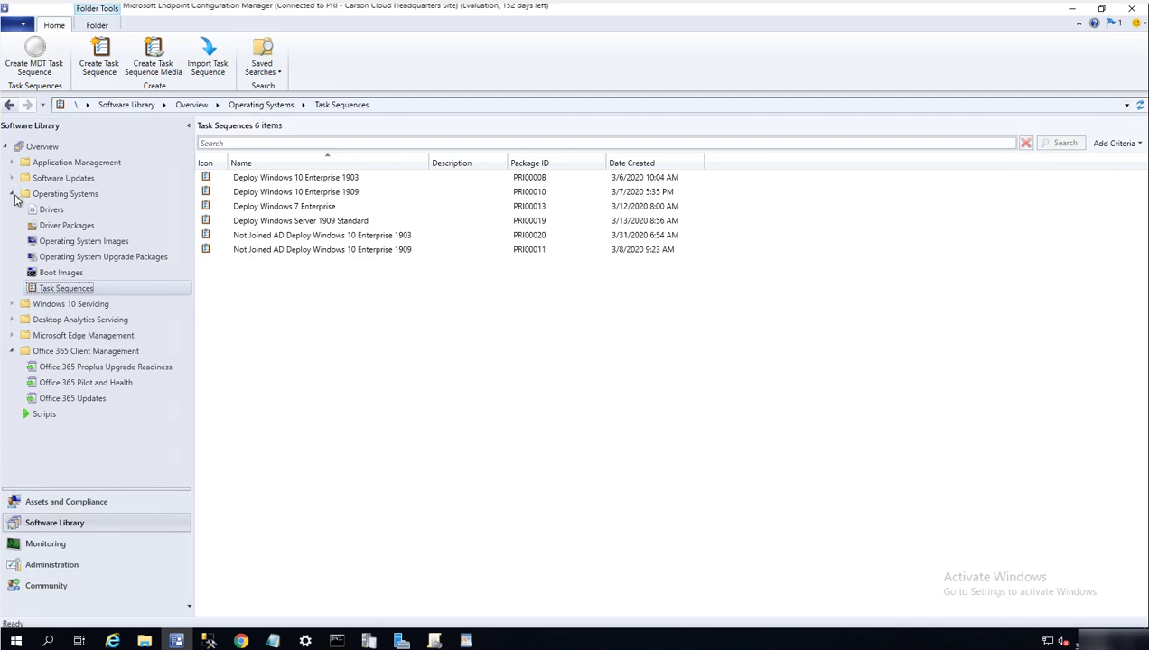
Launch the Create Task Sequence Media wizard from the Task Sequences context menu
{"action": "right_click", "coordinate": [71, 292]}
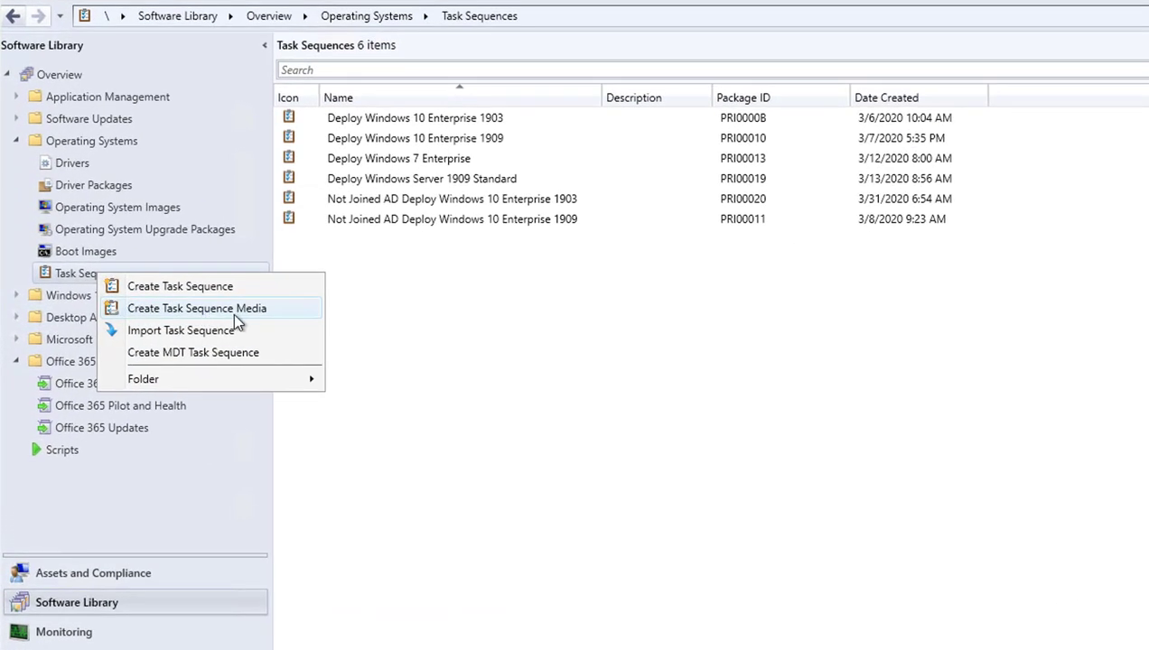
{"action": "left_click", "coordinate": [239, 311]}
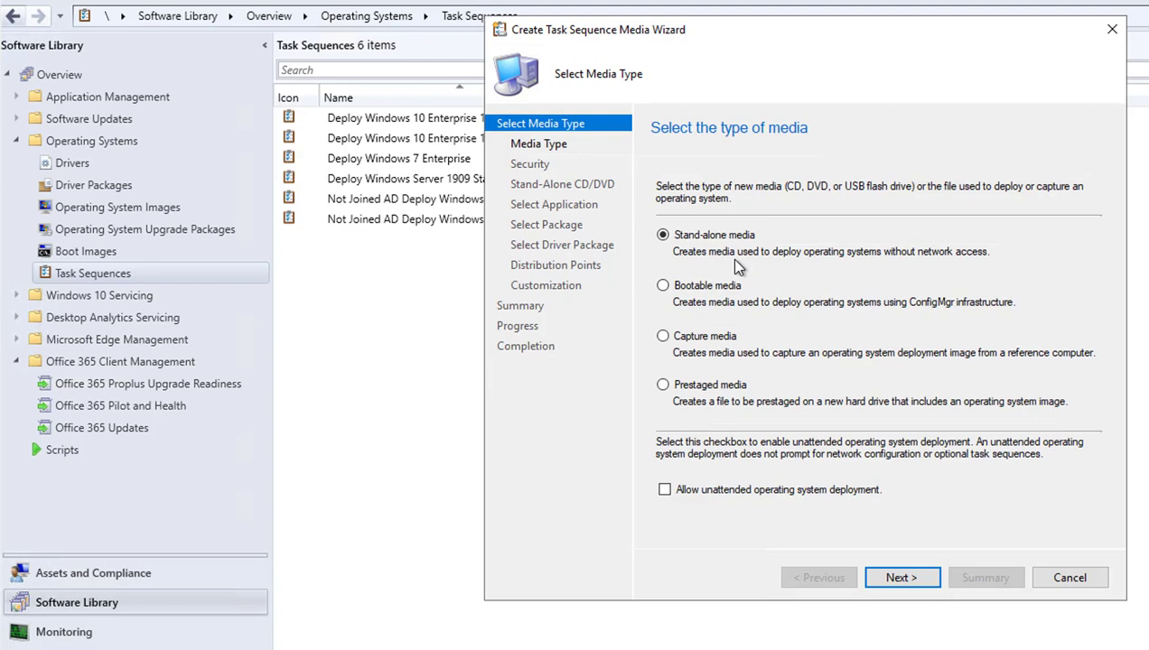
Make the stand-alone media a CD/DVD set with Unlimited media size instead of a USB drive
{"action": "left_click", "coordinate": [911, 578]}
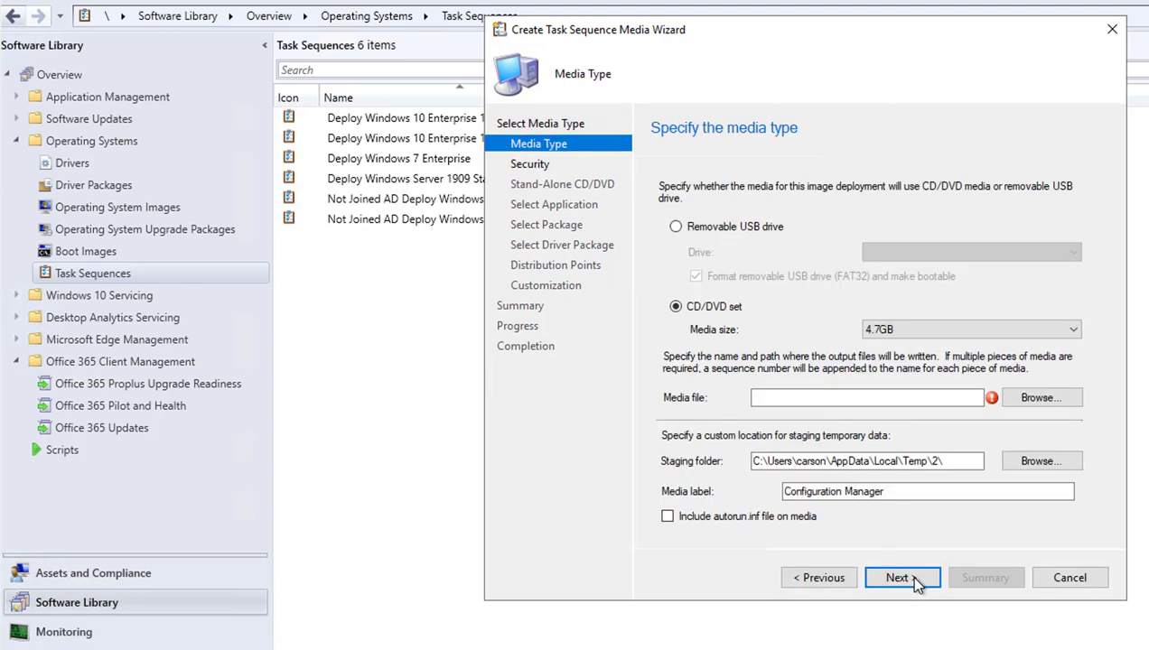
{"action": "left_click", "coordinate": [703, 230]}
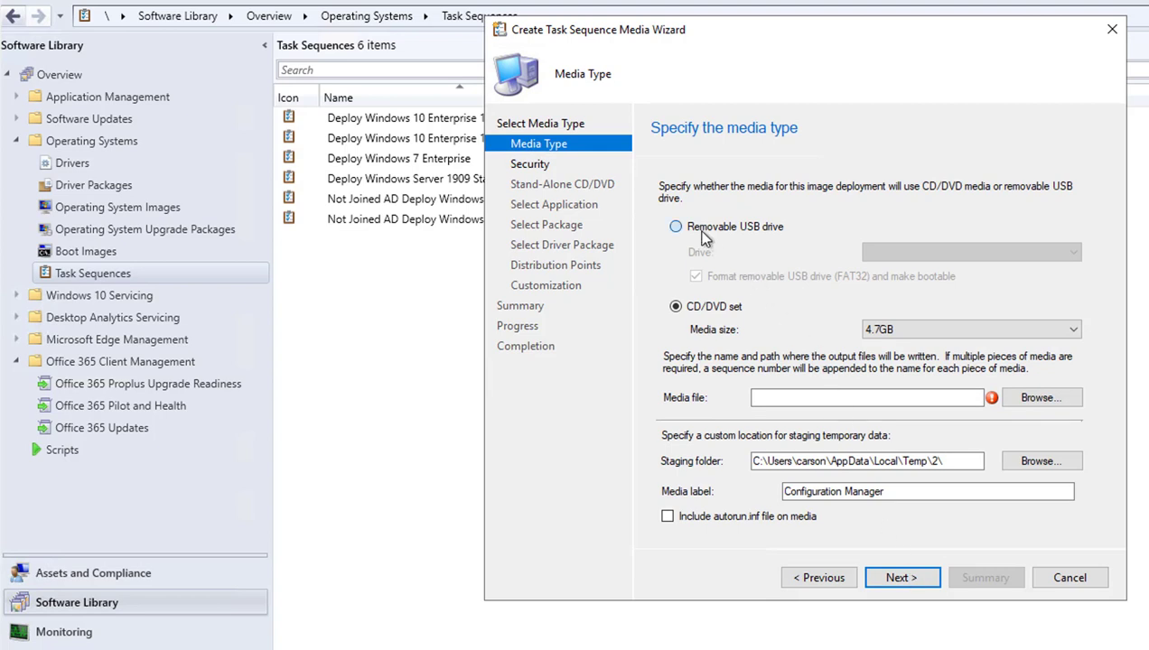
{"action": "left_click", "coordinate": [930, 254]}
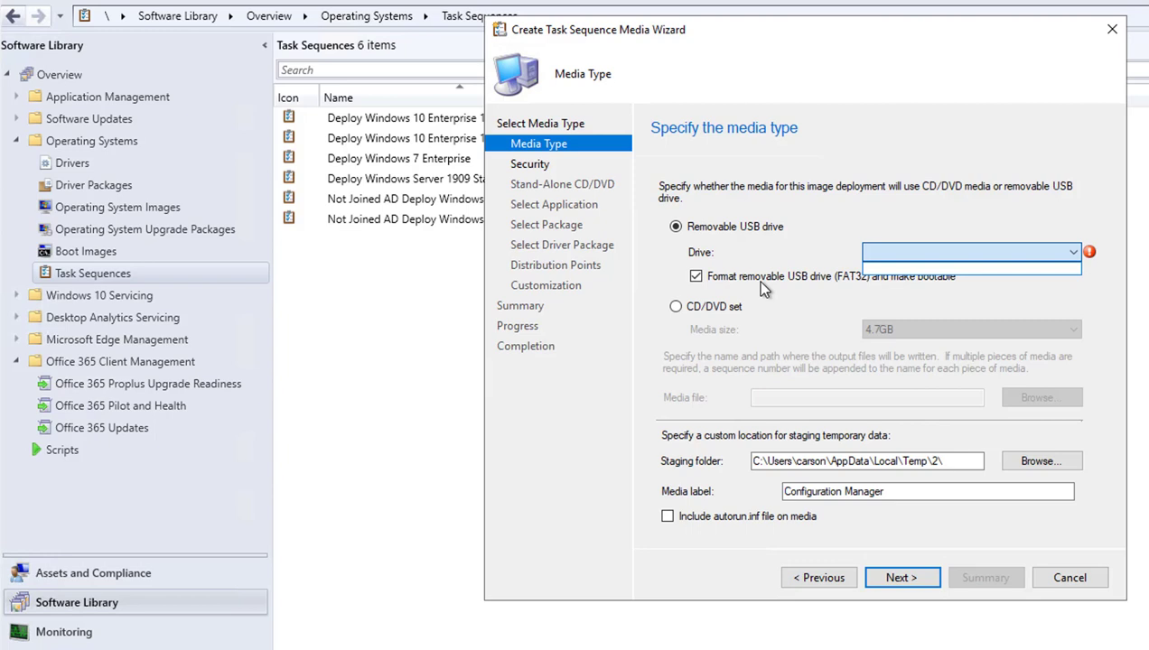
{"action": "left_click", "coordinate": [678, 309]}
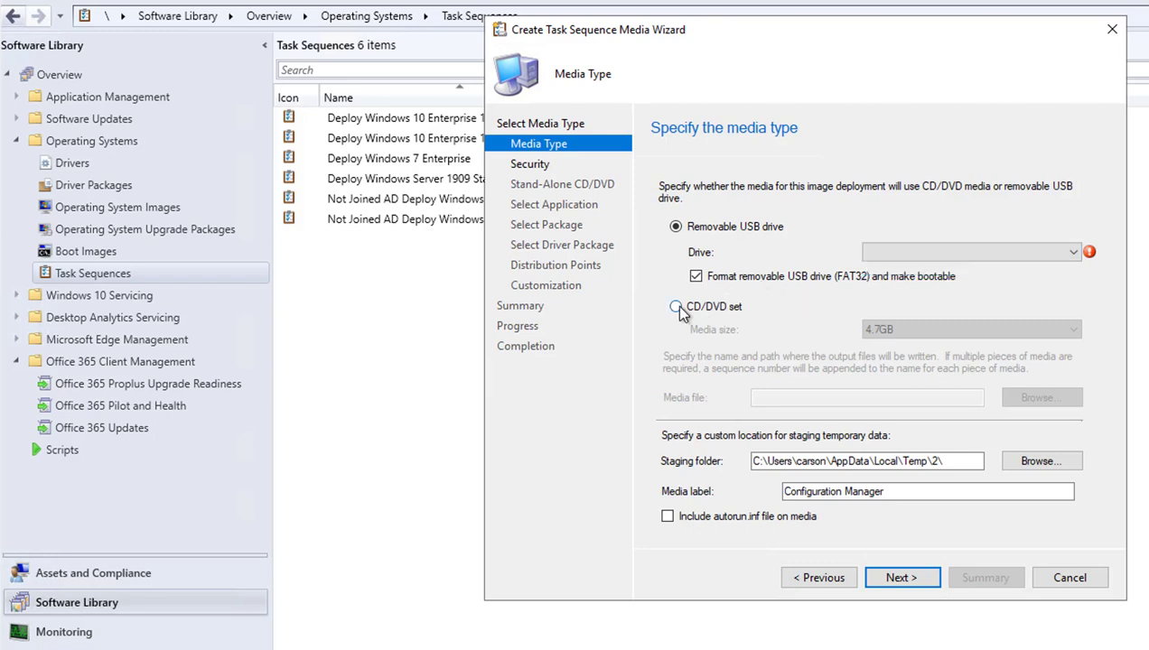
{"action": "left_click", "coordinate": [677, 308]}
{"action": "left_click", "coordinate": [911, 330]}
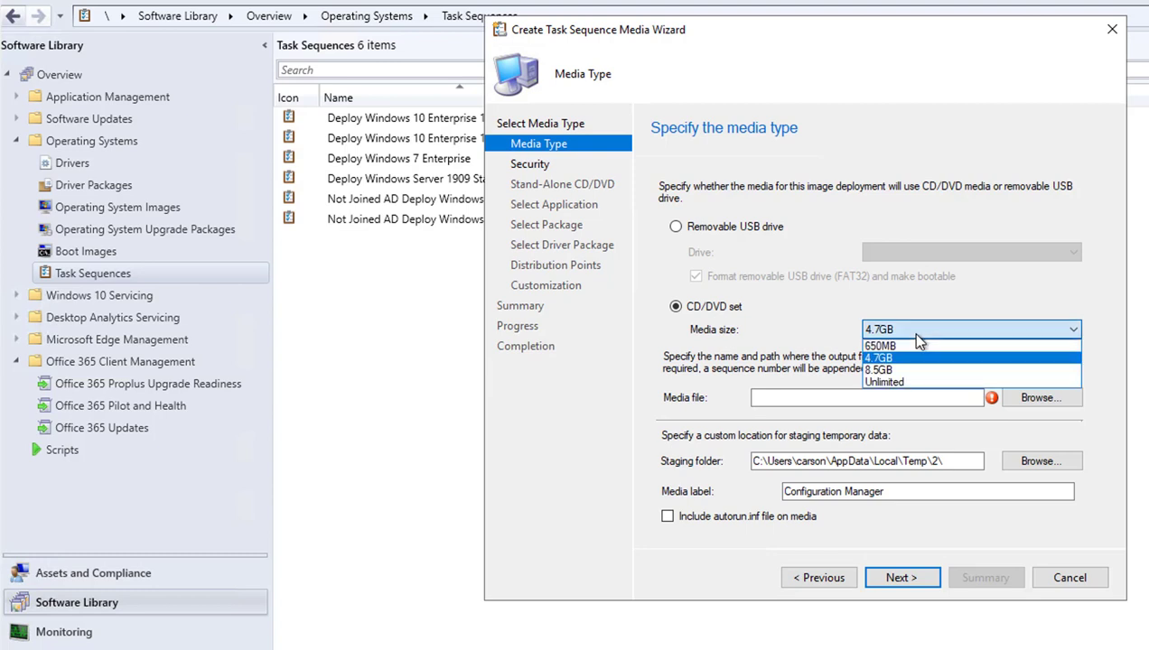
{"action": "left_click", "coordinate": [891, 385]}
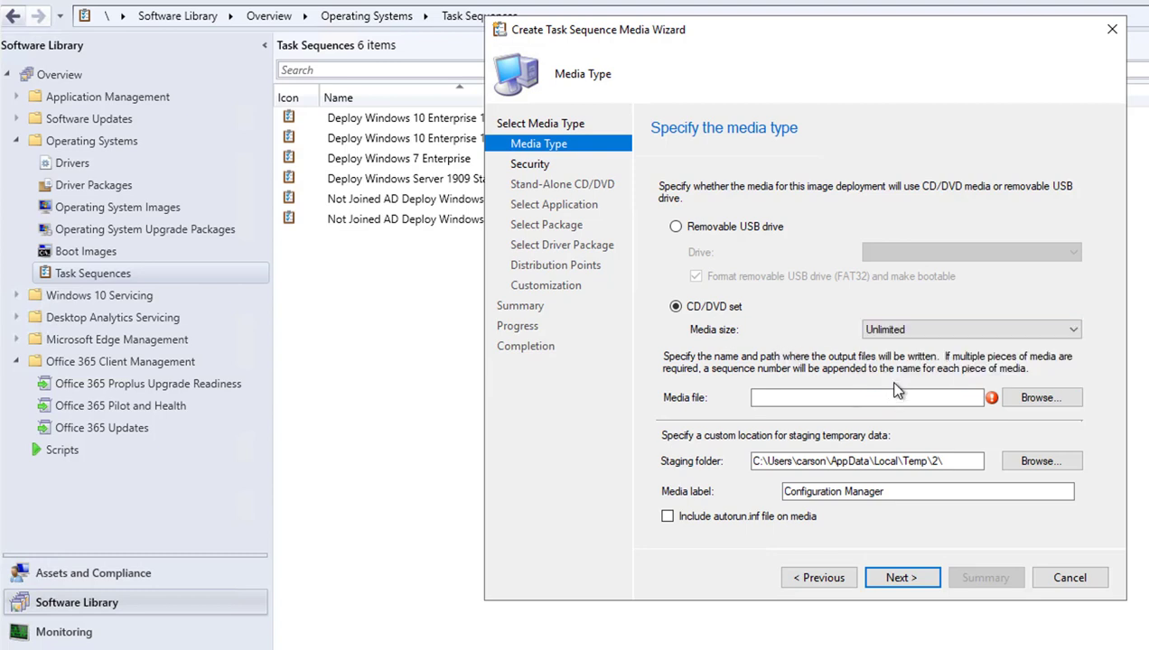
{"action": "left_click", "coordinate": [840, 401]}
Browse to the \\dc01\Deploy share as the ISO save location
{"action": "left_click", "coordinate": [1011, 397]}
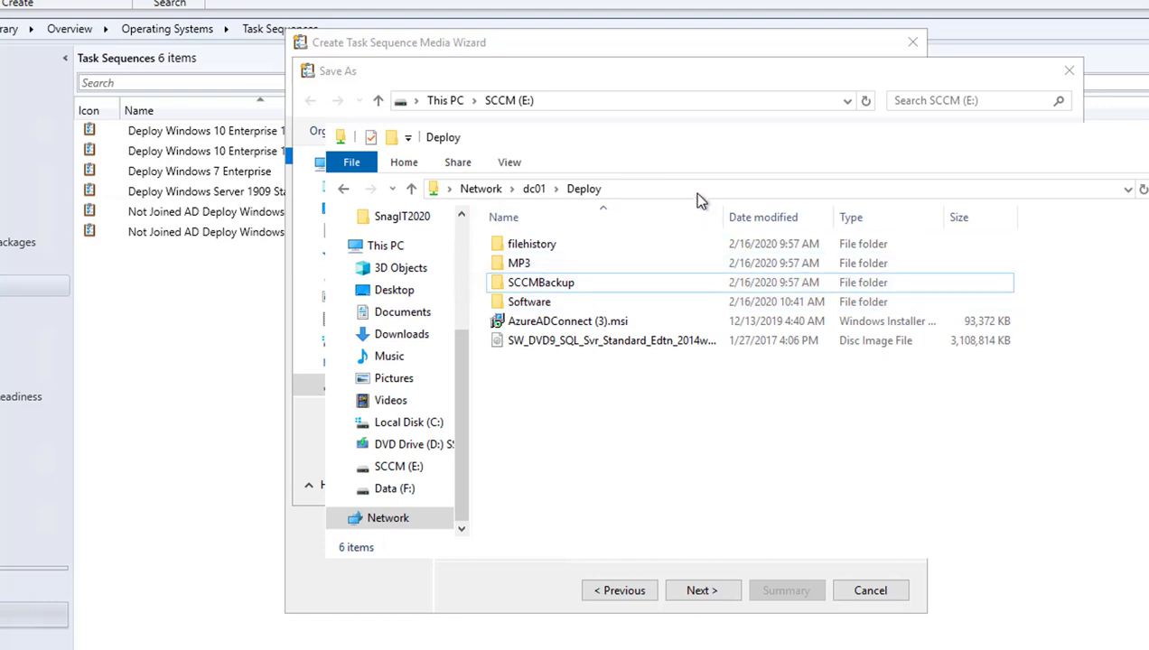
{"action": "left_click", "coordinate": [694, 191]}
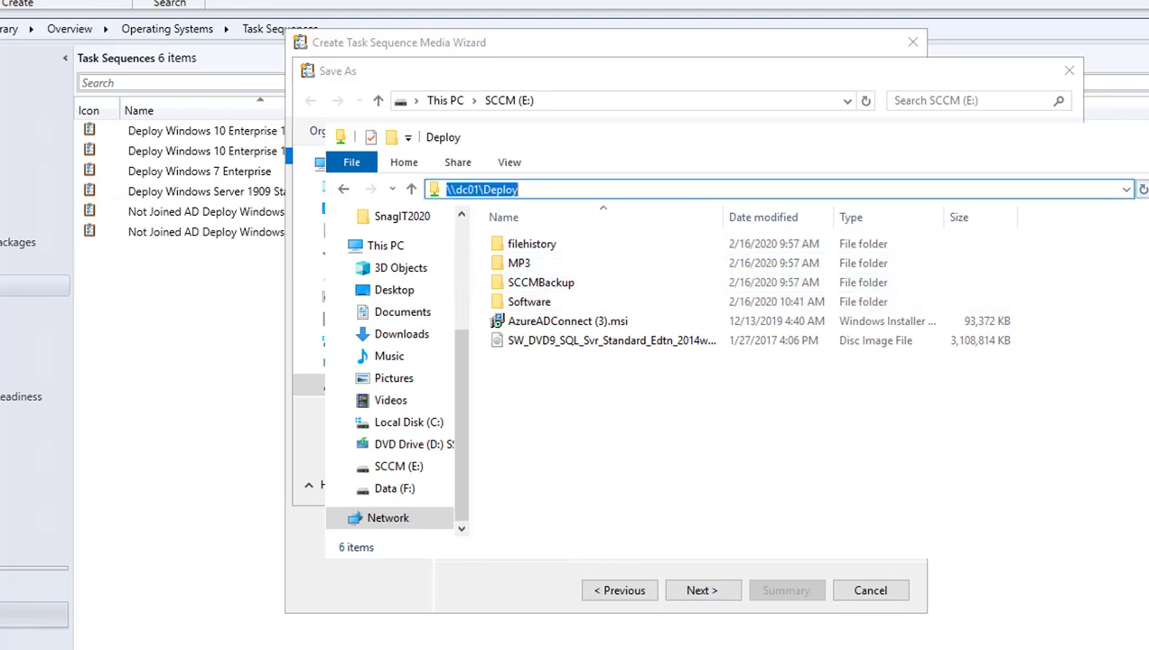
{"action": "left_click", "coordinate": [554, 588]}
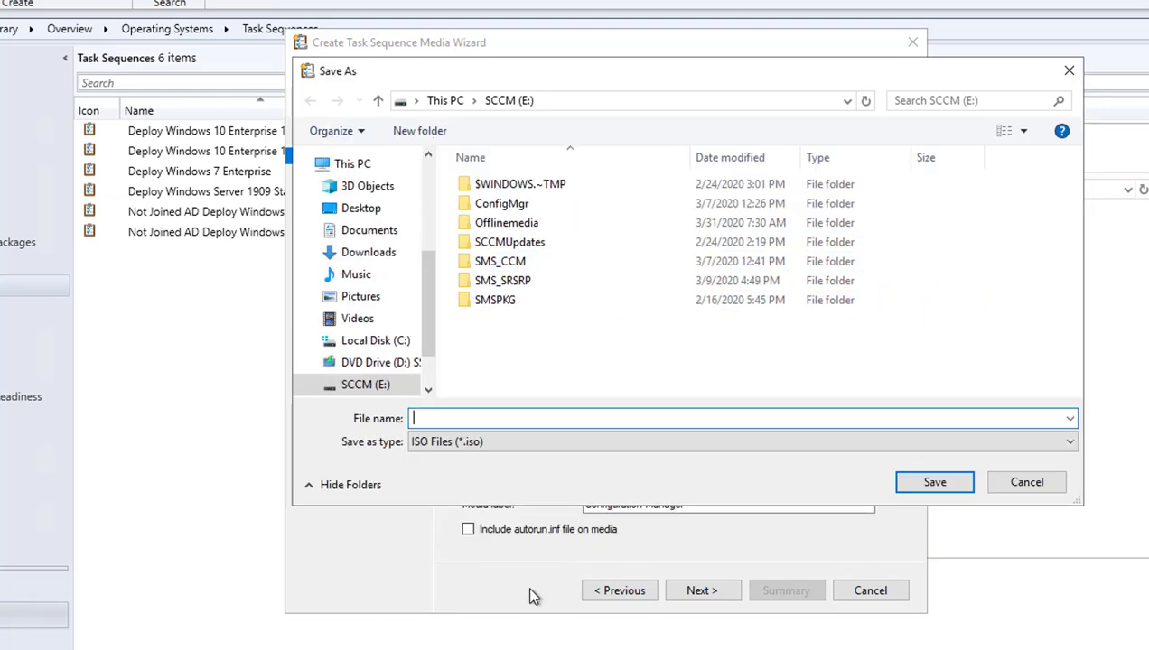
{"action": "left_click", "coordinate": [655, 98]}
{"action": "left_click", "coordinate": [658, 100]}
{"action": "key", "text": "ctrl+a"}
{"action": "type", "text": "\\\\dc01\\Deploy"}
{"action": "key", "text": "Return"}
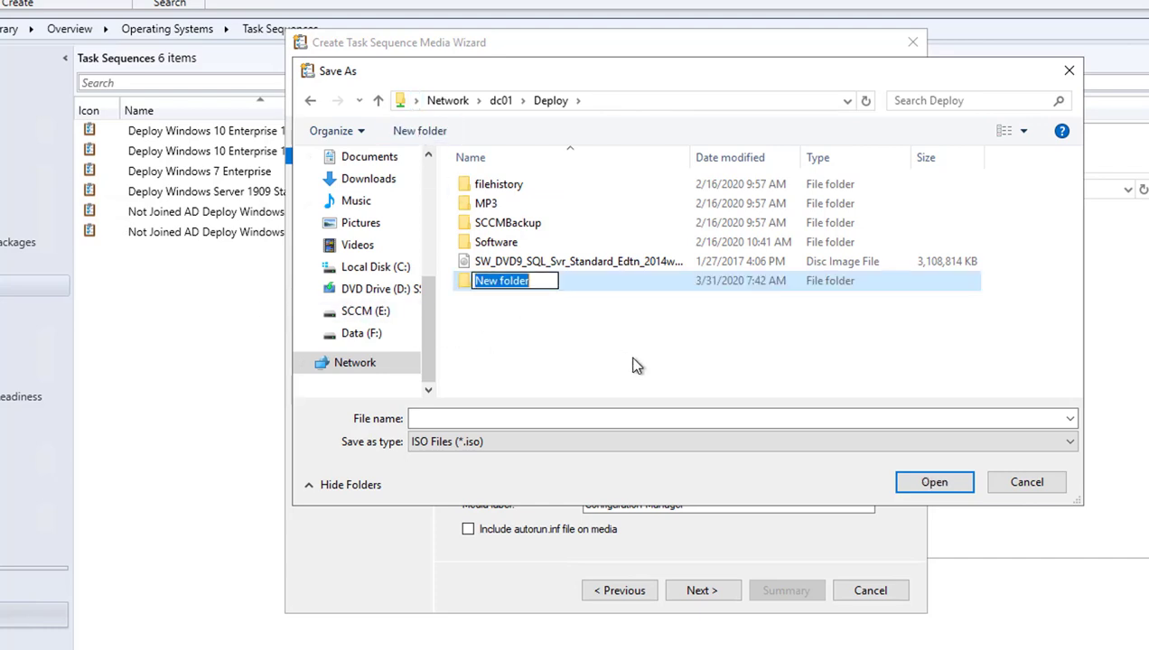
Create a TSMediaoffline folder there and save the media file as tsmediaoffline.iso inside it
{"action": "type", "text": "Task"}
{"action": "key", "text": "BackSpace"}
{"action": "key", "text": "BackSpace"}
{"action": "key", "text": "BackSpace"}
{"action": "type", "text": "SMedia"}
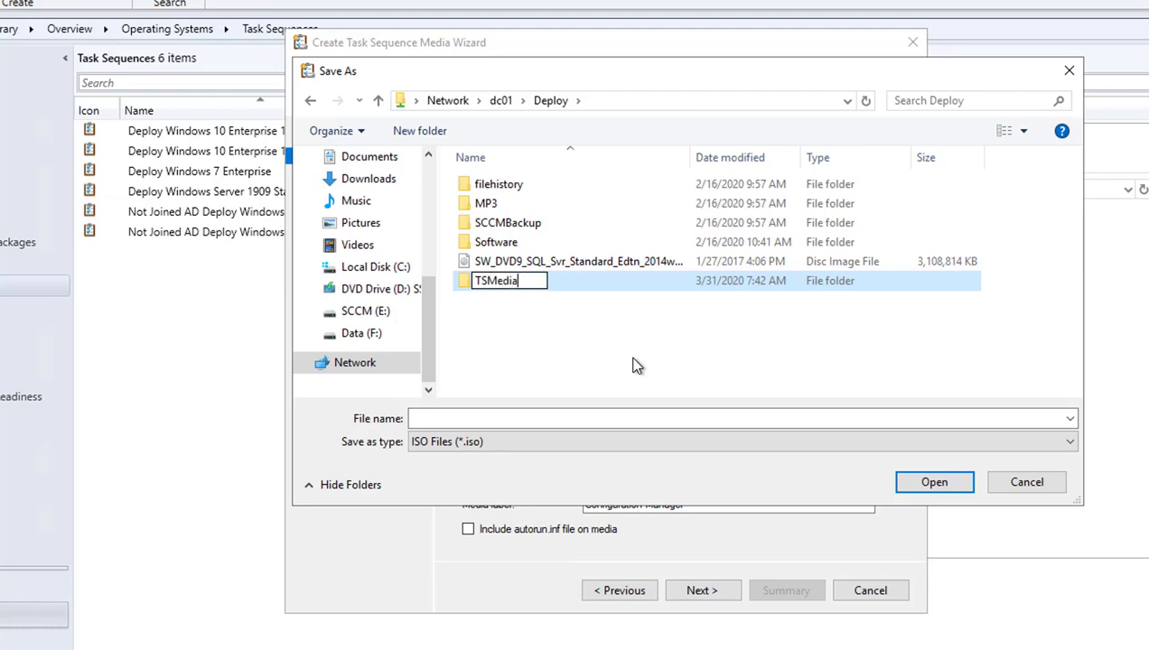
{"action": "type", "text": "offlibe"}
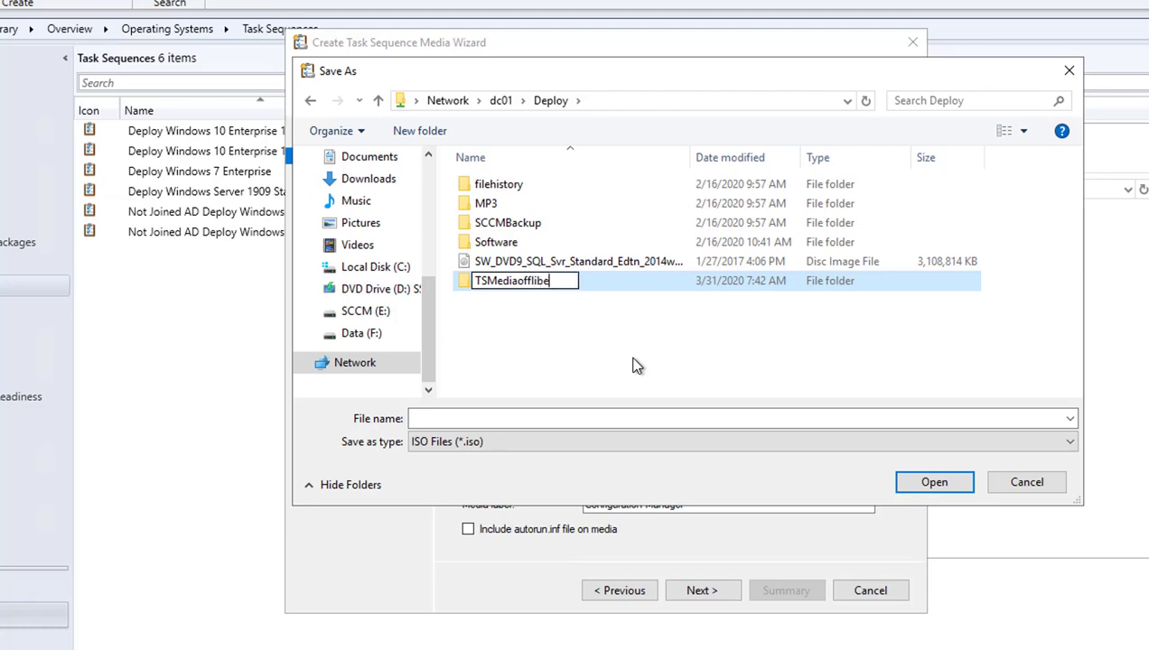
{"action": "key", "text": "BackSpace"}
{"action": "key", "text": "BackSpace"}
{"action": "type", "text": "ne"}
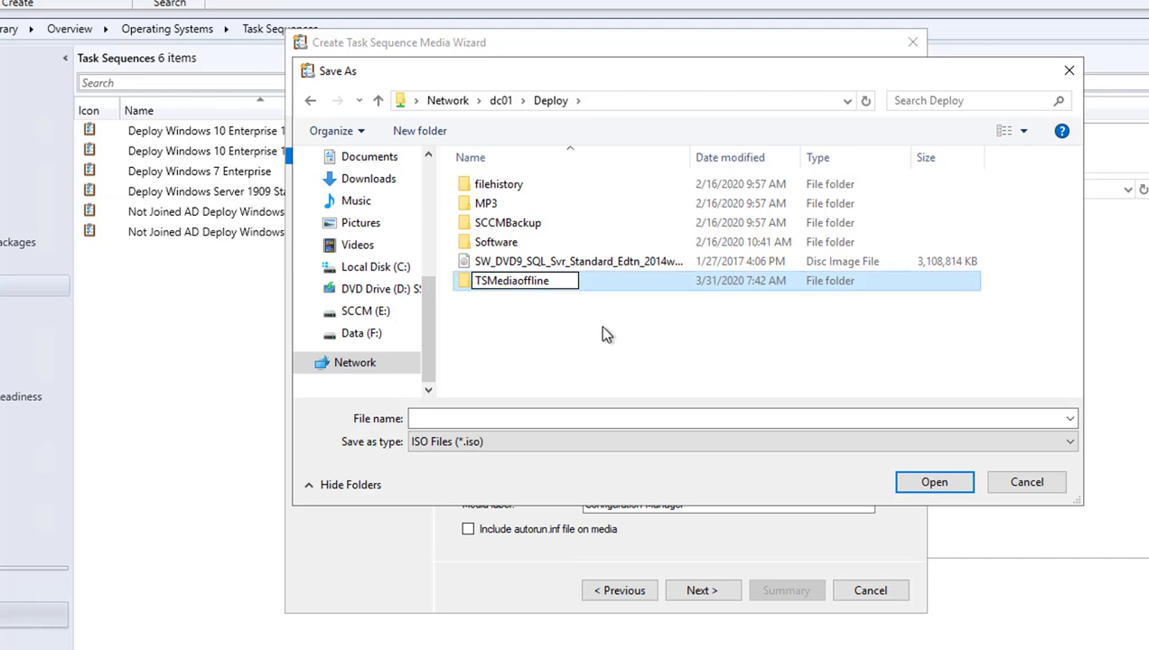
{"action": "key", "text": "Return"}
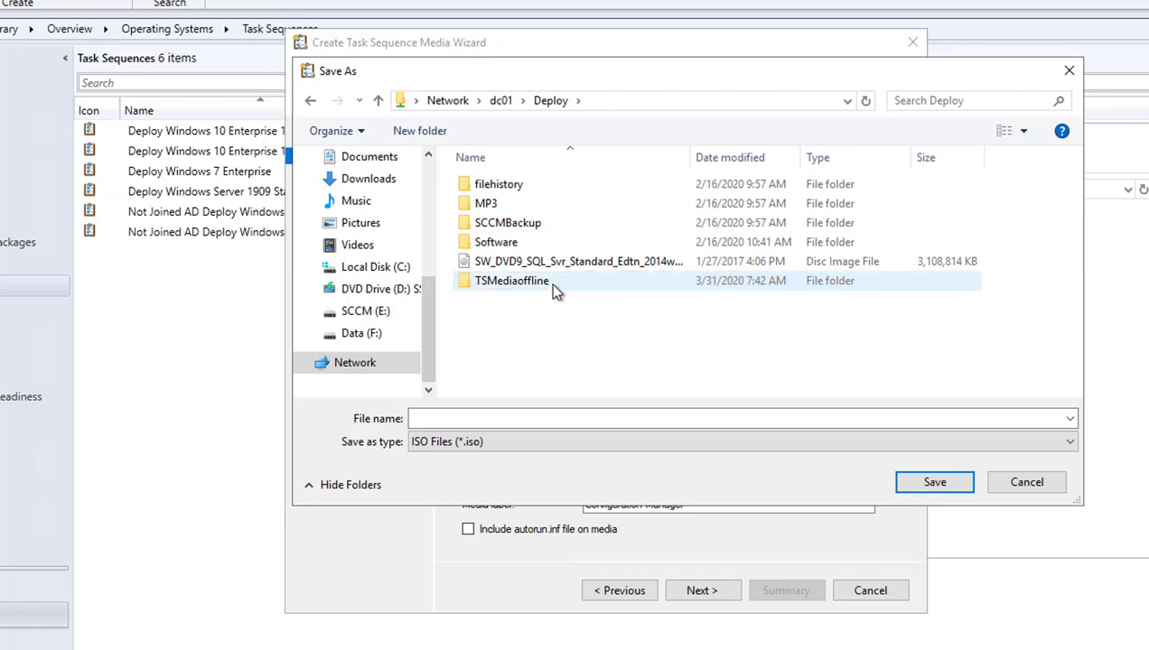
{"action": "double_click", "coordinate": [549, 282]}
{"action": "left_click", "coordinate": [508, 420]}
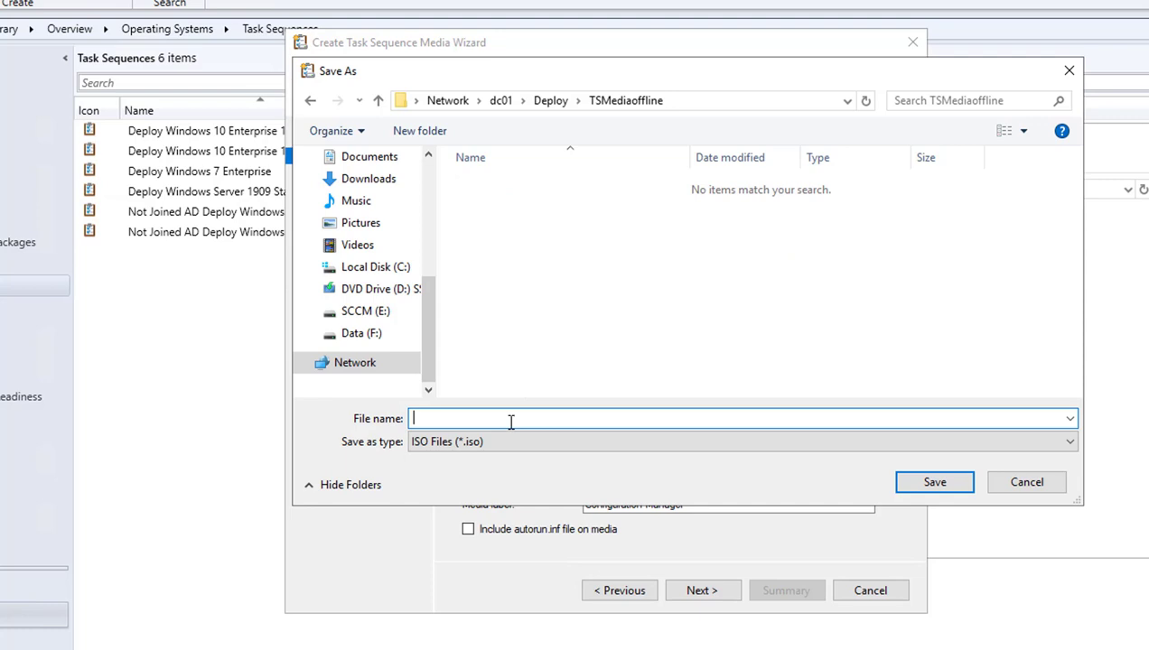
{"action": "type", "text": "tsmediaoffline"}
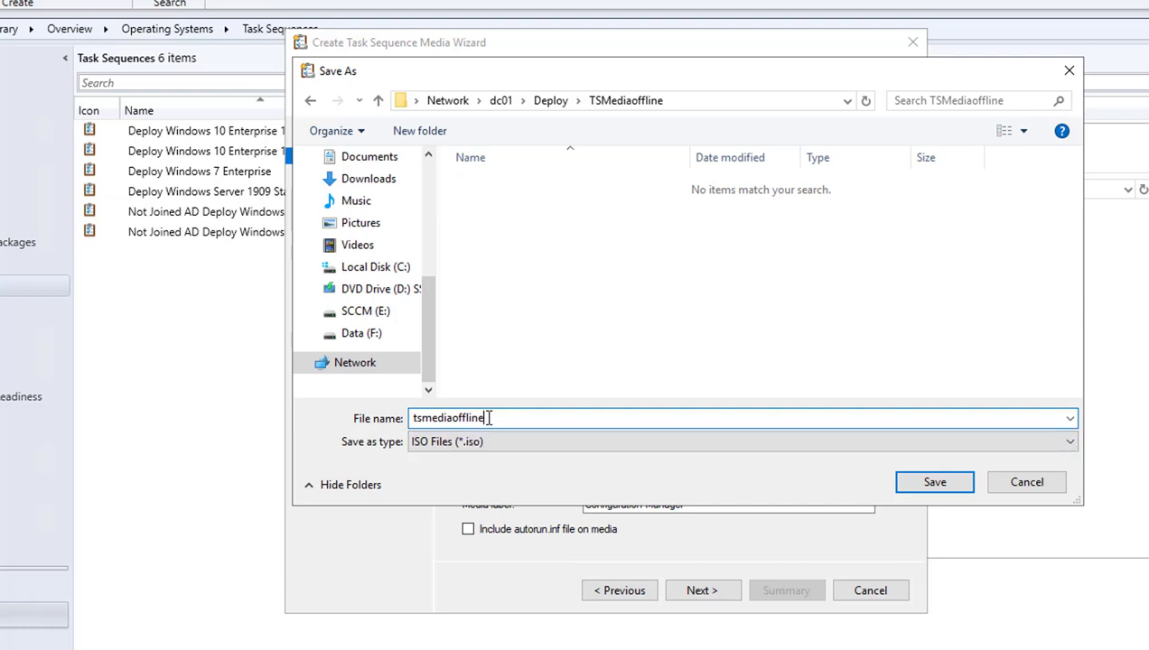
{"action": "left_click", "coordinate": [921, 479]}
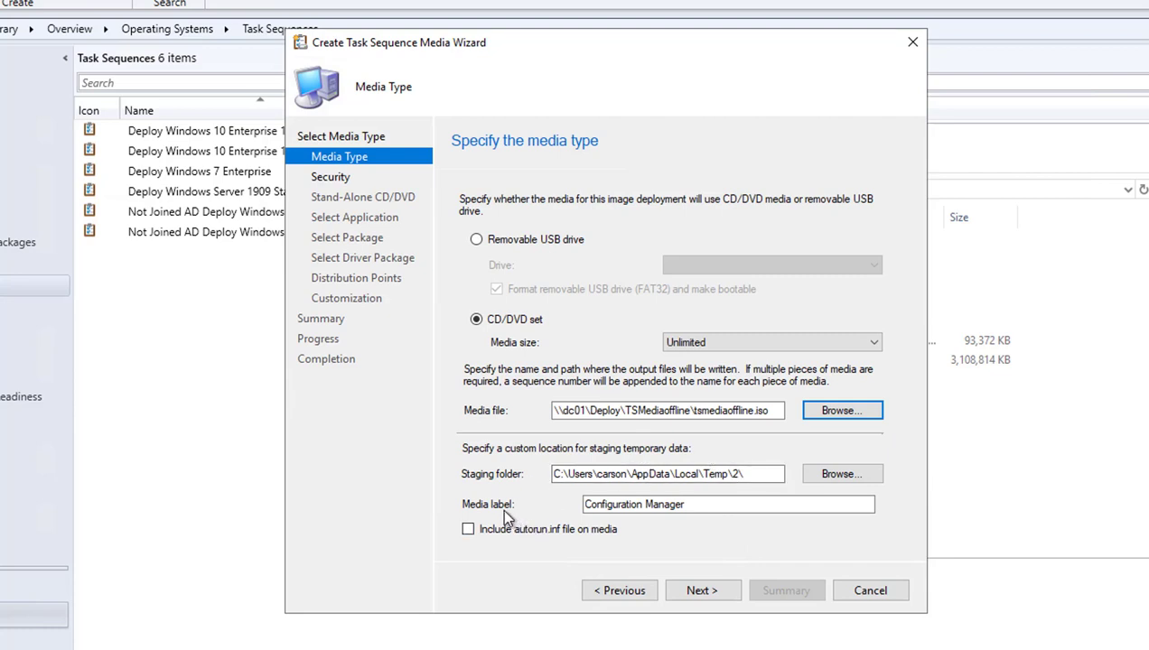
Keep the Configuration Manager media label and Unlimited media size, then proceed to the Security page
{"action": "left_click_drag", "start_coordinate": [686, 505], "coordinate": [460, 504]}
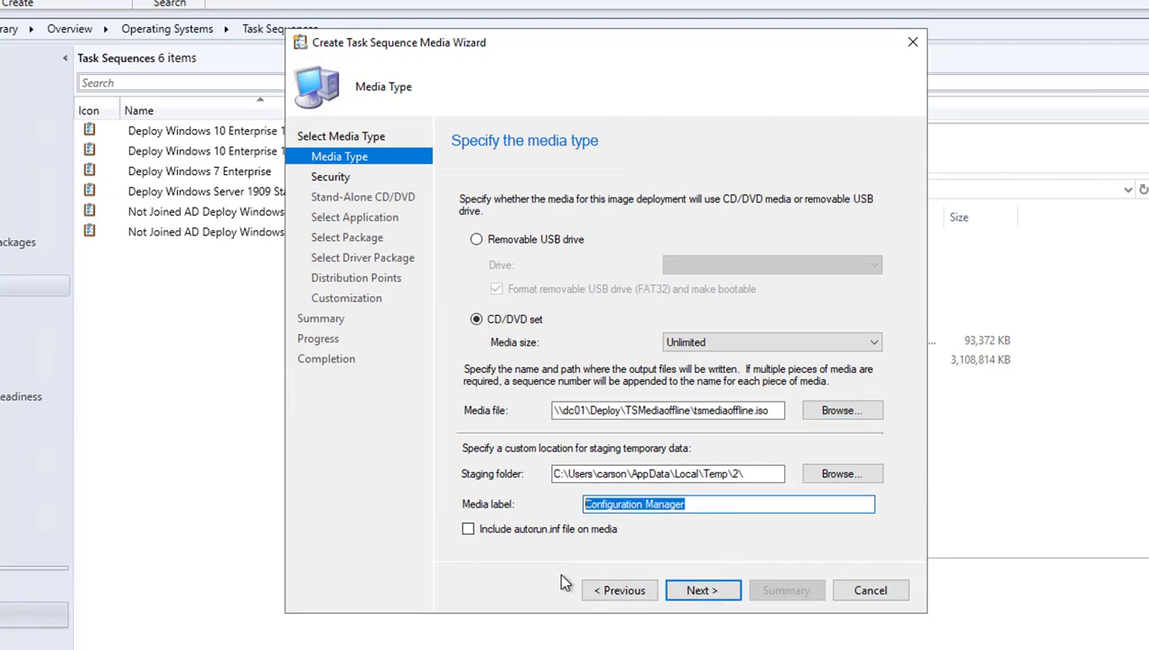
{"action": "left_click", "coordinate": [715, 505]}
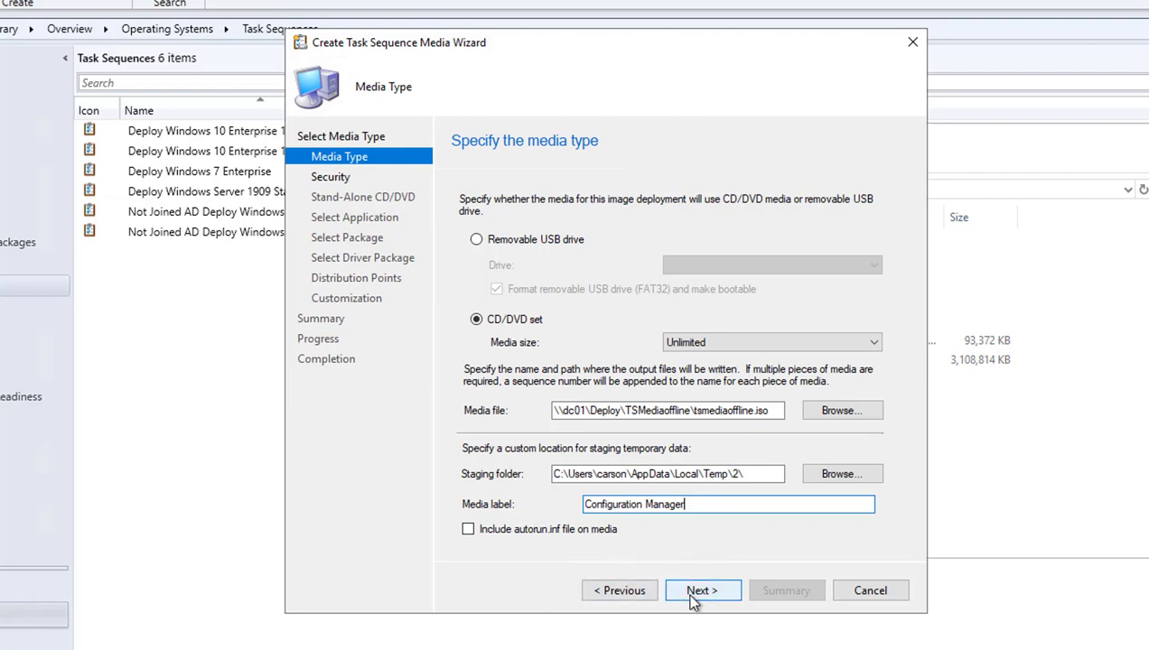
{"action": "left_click", "coordinate": [701, 348]}
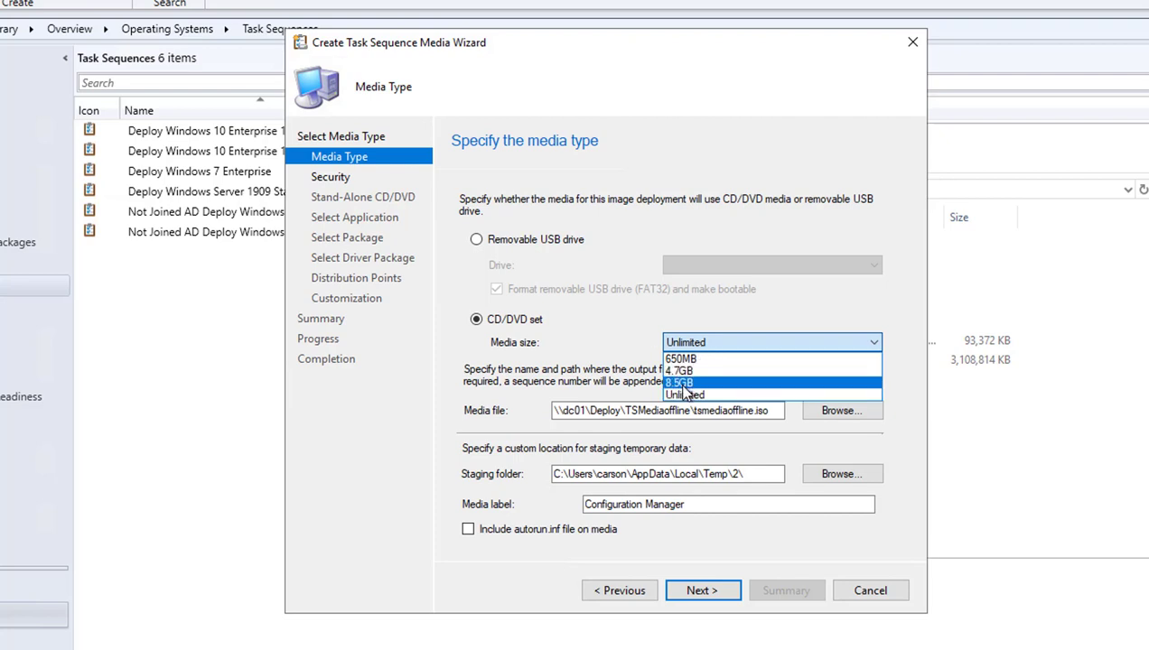
{"action": "left_click", "coordinate": [538, 578]}
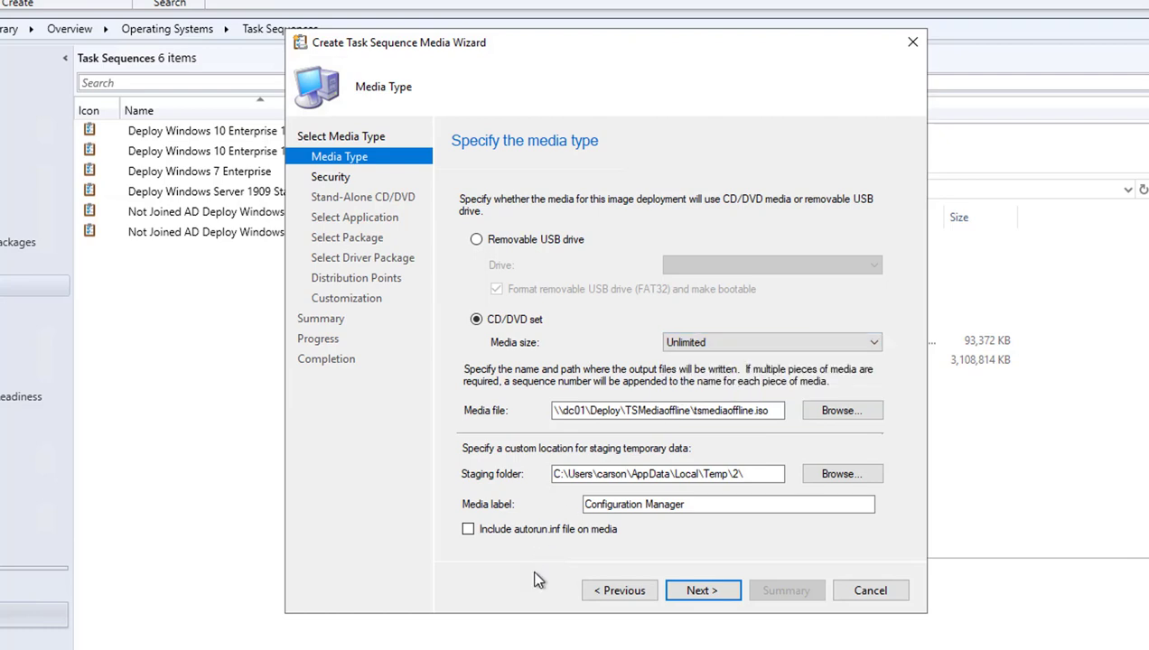
{"action": "left_click", "coordinate": [703, 592]}
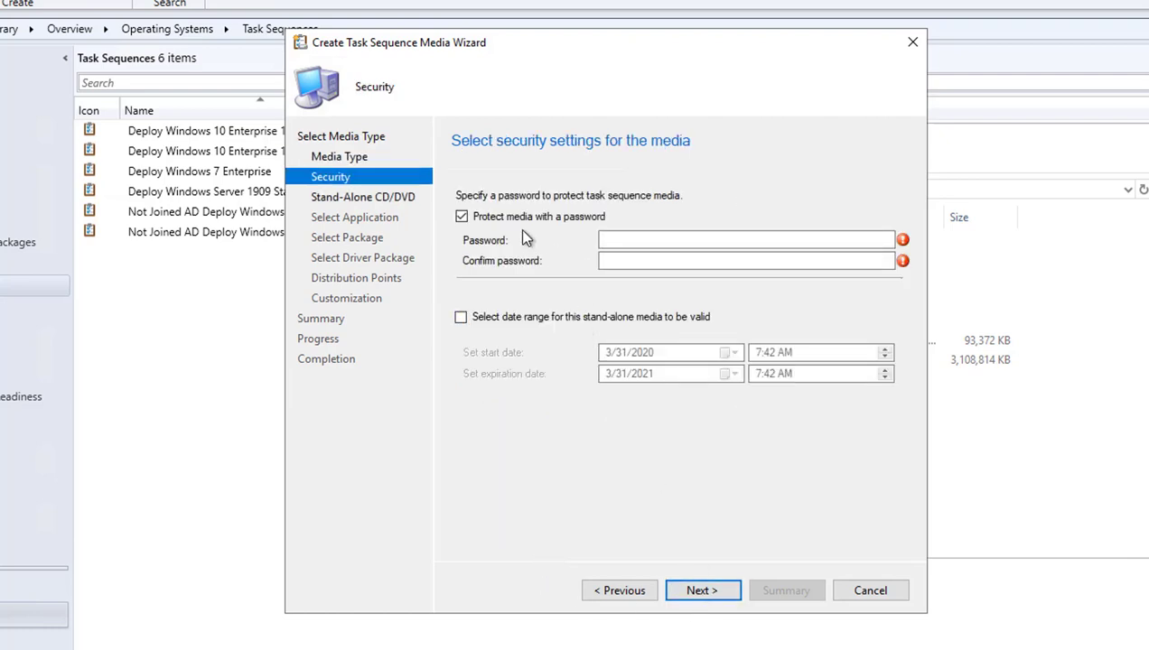
Turn off password protection for the media and leave the validity date range unset
{"action": "left_click", "coordinate": [615, 240]}
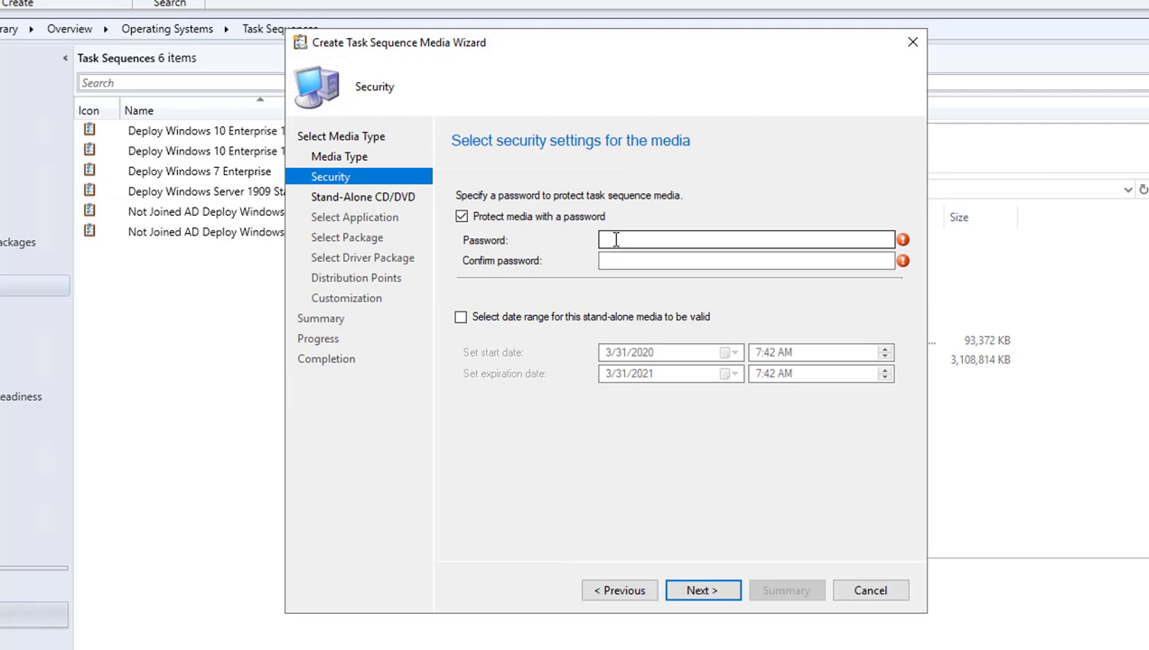
{"action": "left_click", "coordinate": [492, 219]}
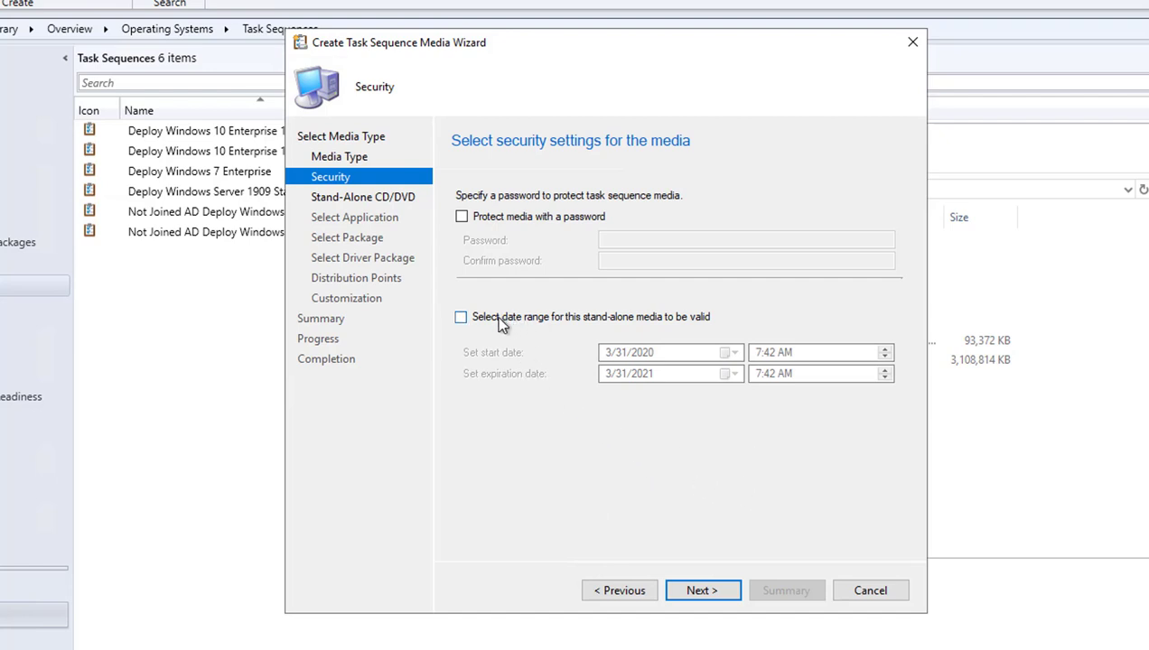
{"action": "left_click", "coordinate": [693, 592]}
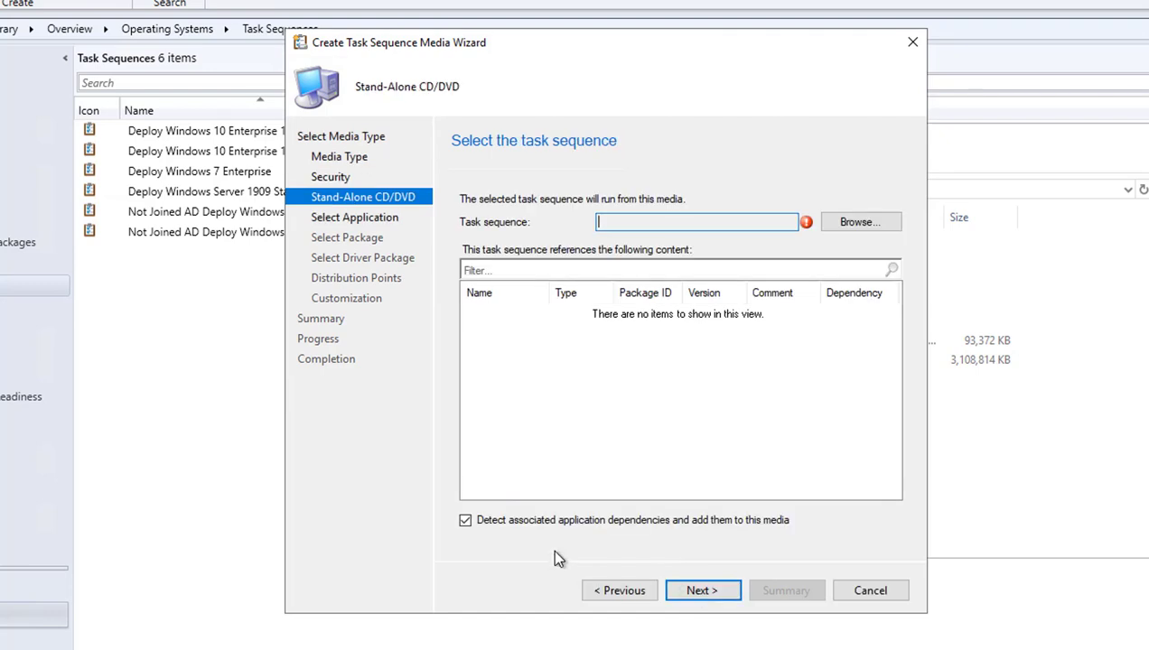
Select Deploy Windows 10 Enterprise 1903 as the media's task sequence
{"action": "left_click", "coordinate": [847, 226]}
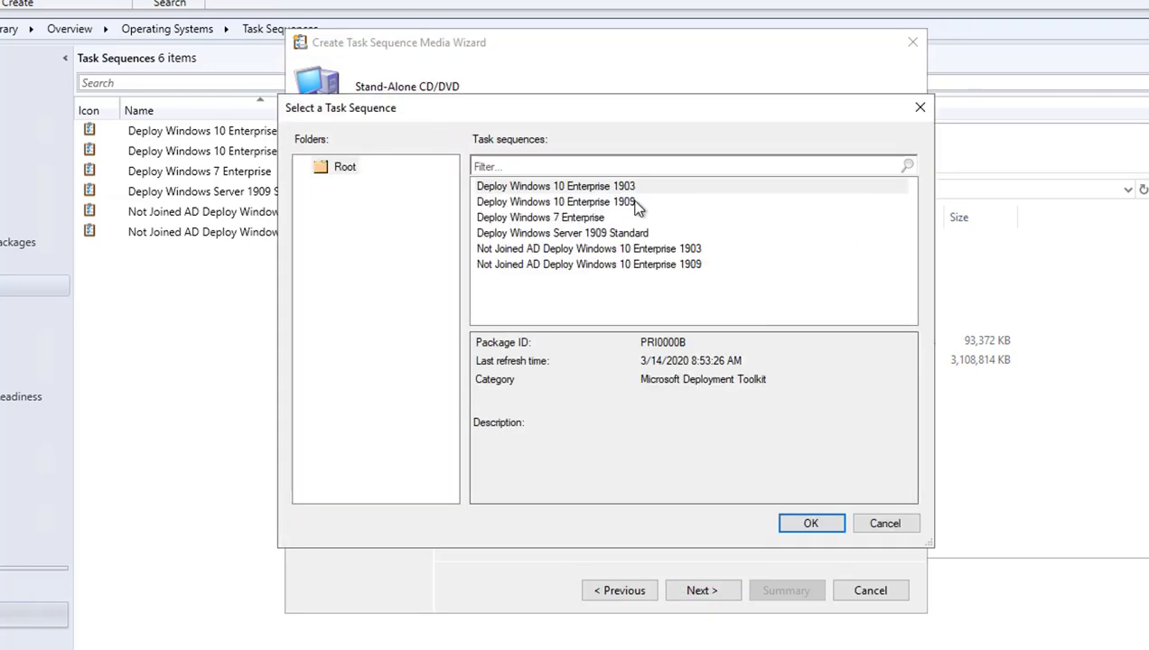
{"action": "left_click", "coordinate": [616, 188]}
{"action": "left_click", "coordinate": [809, 527]}
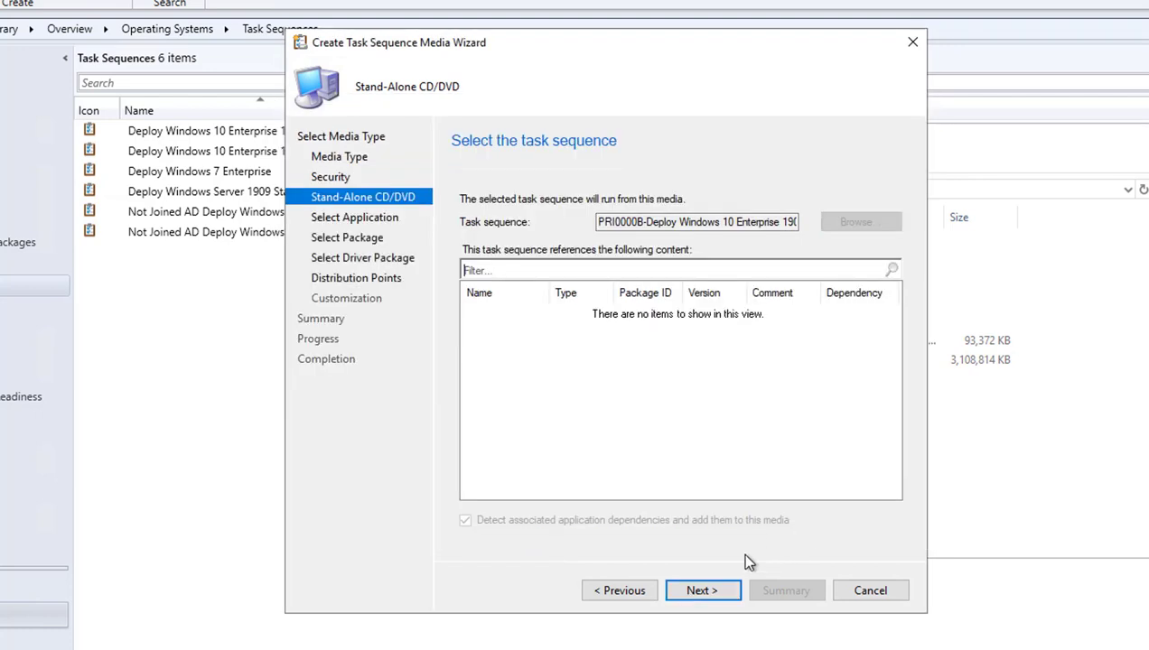
Dismiss the references-still-loading warning and review the referenced content before continuing
{"action": "left_click", "coordinate": [692, 589]}
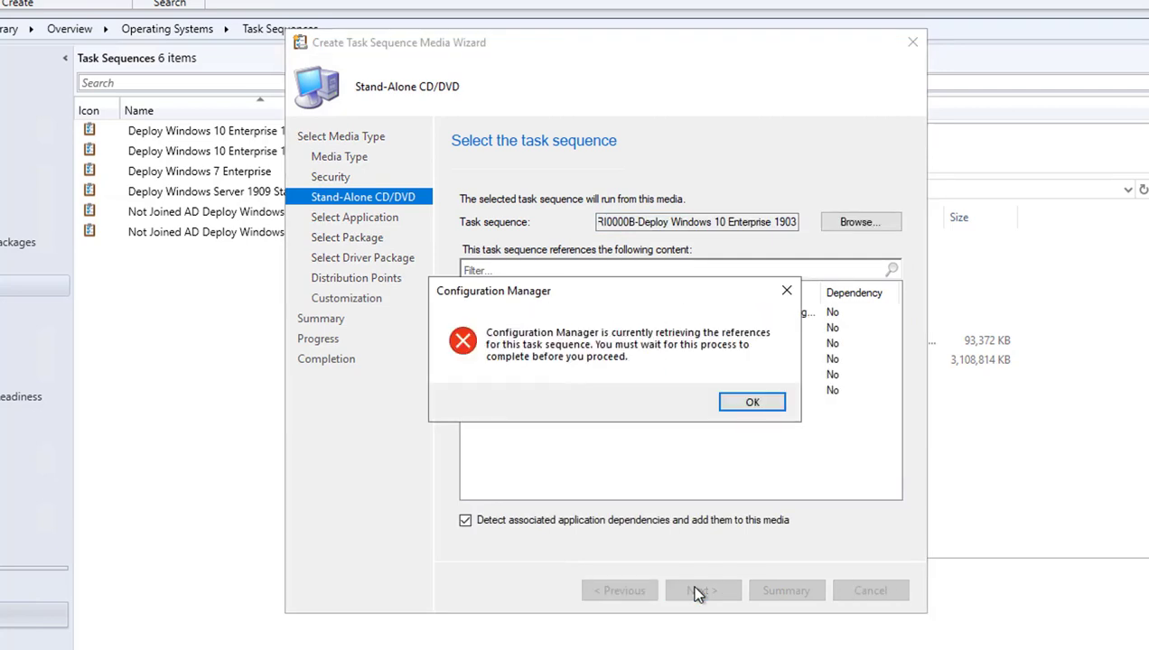
{"action": "left_click", "coordinate": [753, 403]}
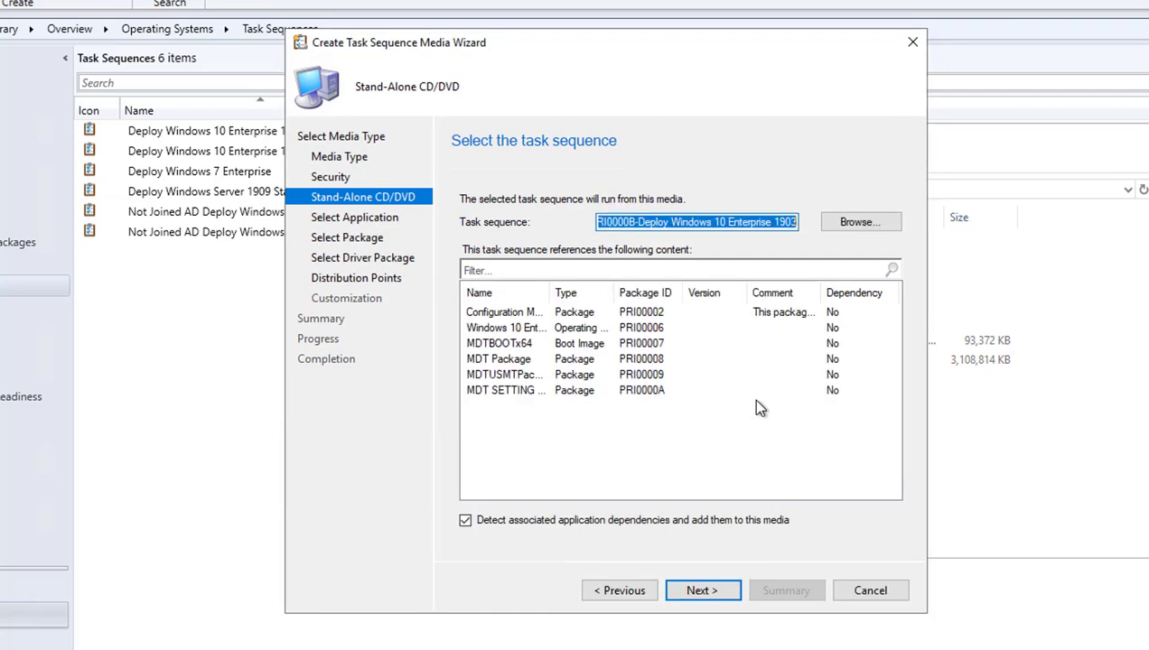
{"action": "left_click_drag", "start_coordinate": [551, 292], "coordinate": [580, 298]}
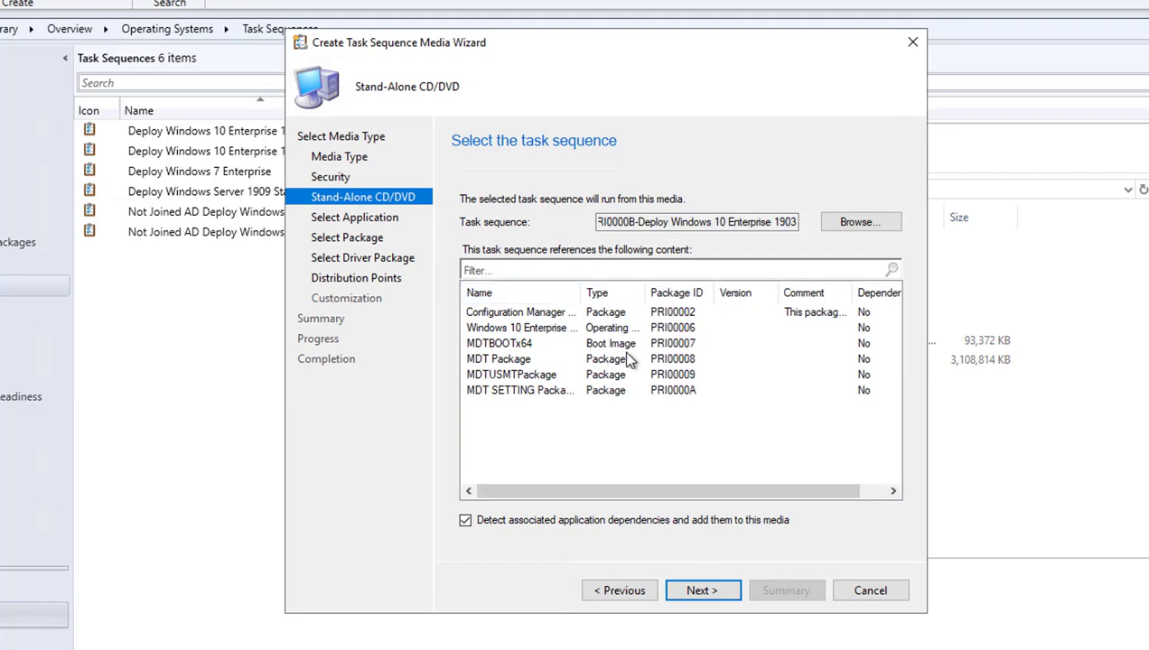
{"action": "left_click", "coordinate": [635, 315]}
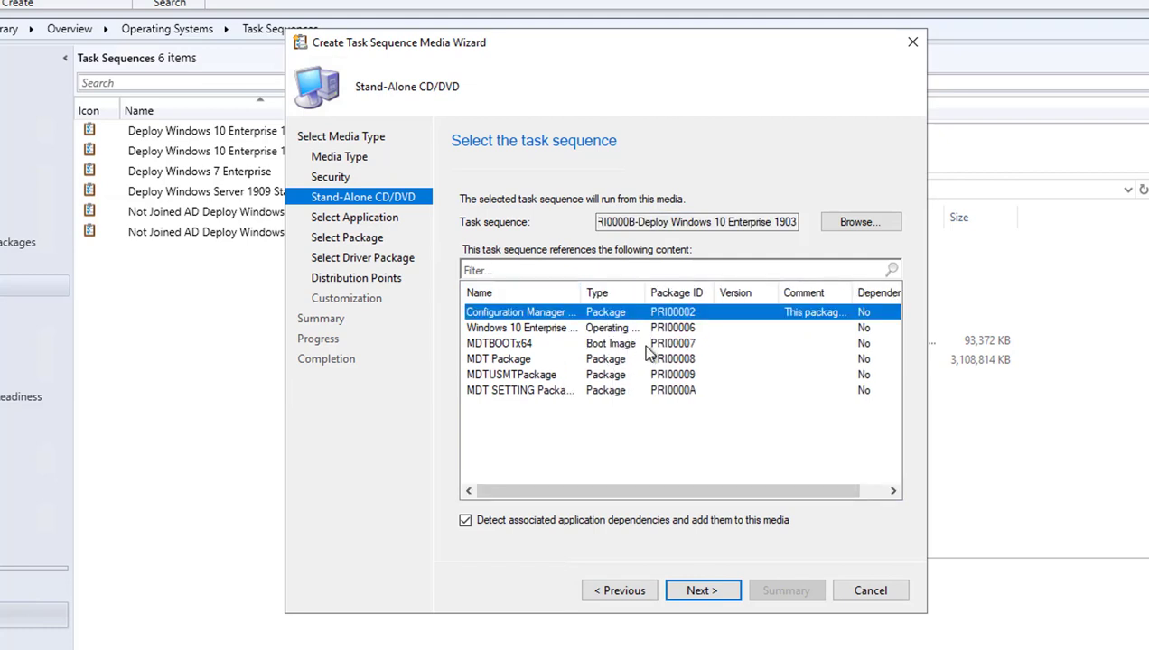
{"action": "left_click", "coordinate": [646, 357]}
{"action": "left_click", "coordinate": [660, 387]}
{"action": "left_click", "coordinate": [703, 592]}
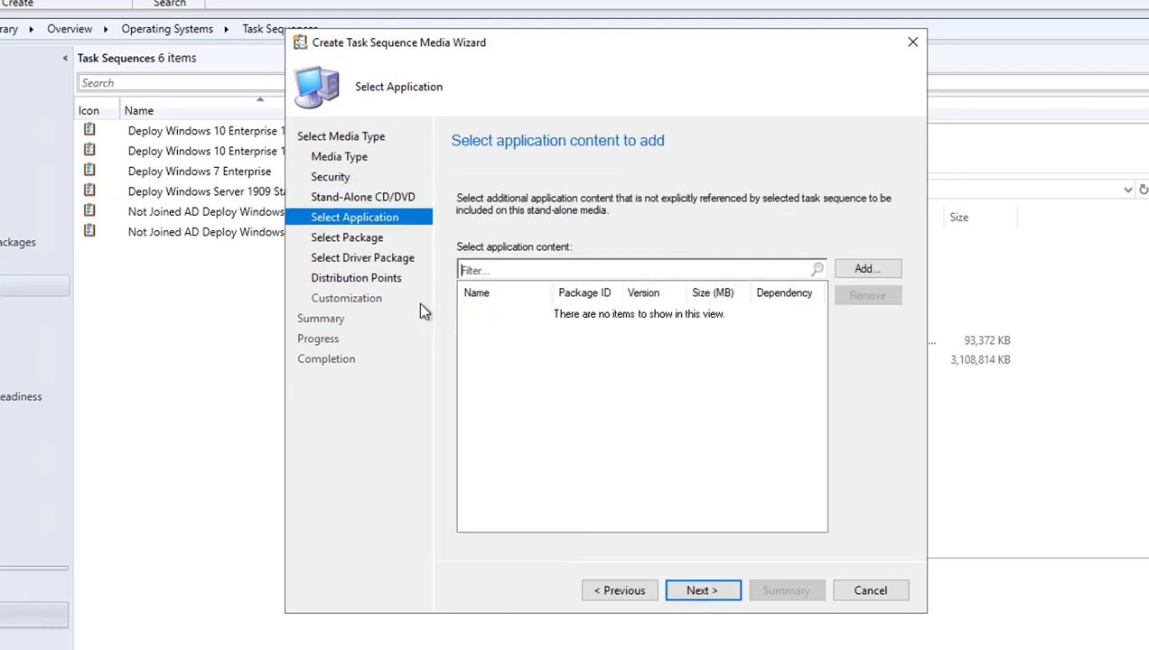
Add the Office365 Proplus with Visio Professional 2016 application to the media content
{"action": "left_click", "coordinate": [880, 269]}
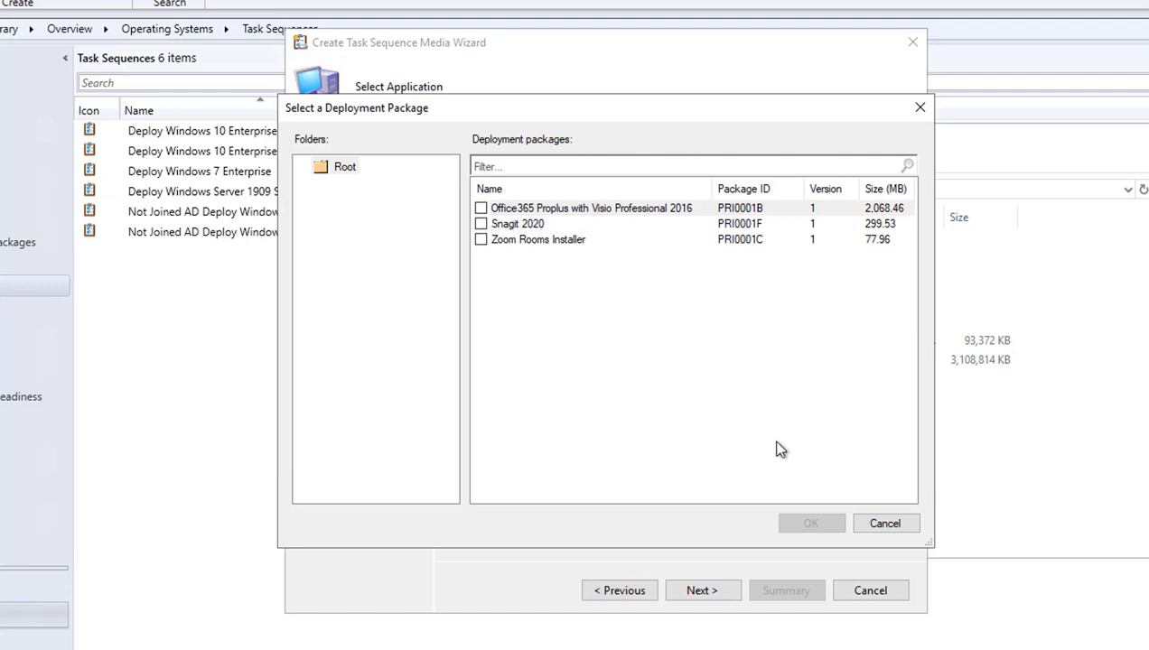
{"action": "left_click", "coordinate": [480, 209]}
{"action": "left_click", "coordinate": [800, 524]}
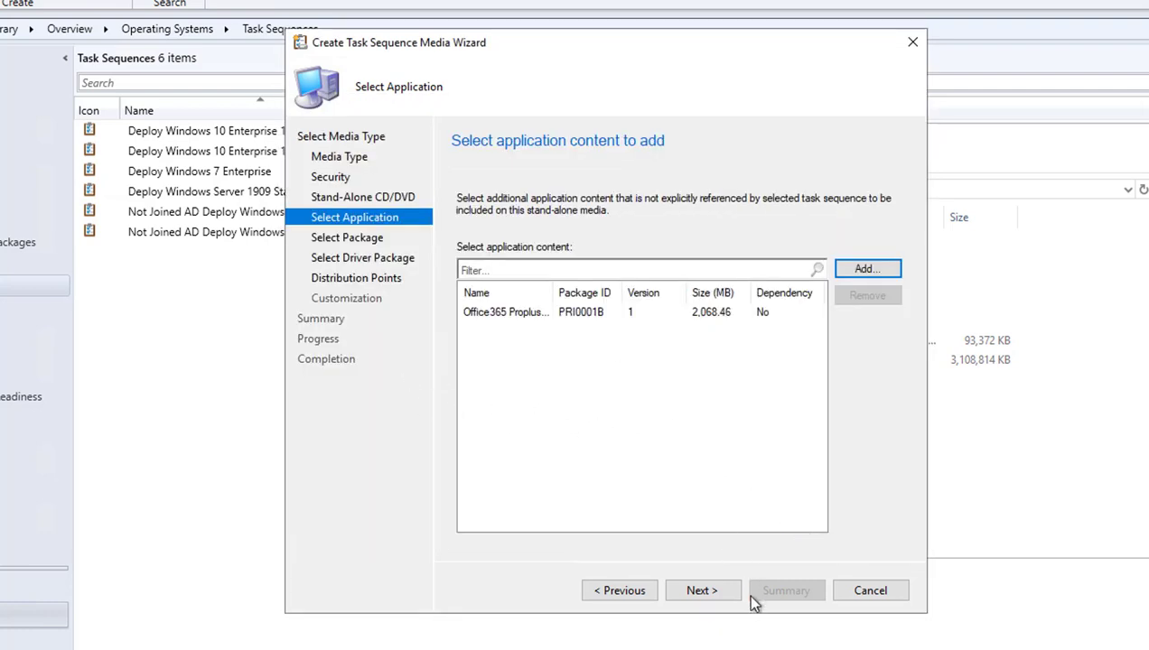
{"action": "left_click", "coordinate": [711, 594]}
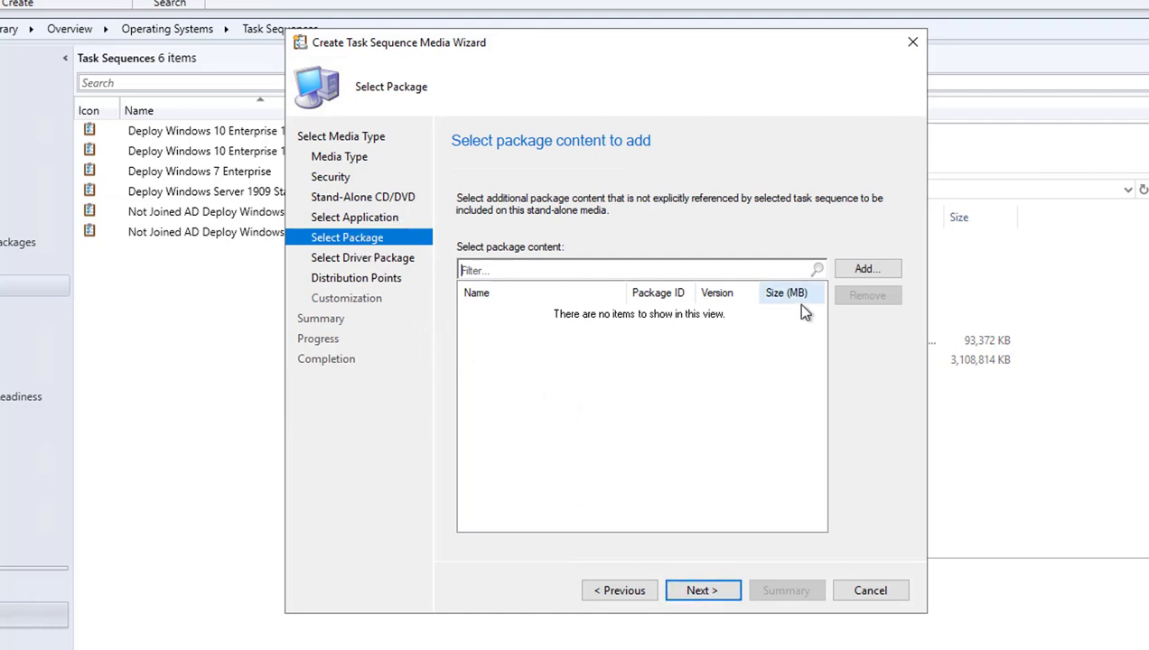
Skip adding any deployment packages and continue to the driver package step
{"action": "left_click", "coordinate": [865, 270]}
{"action": "left_click", "coordinate": [881, 526]}
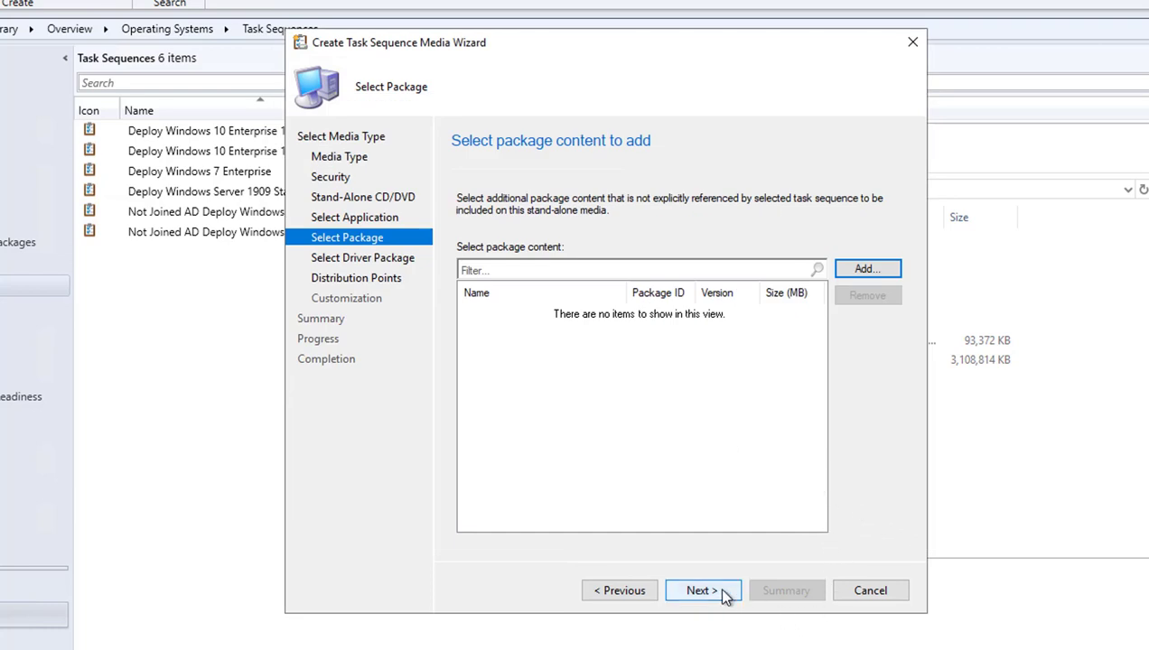
{"action": "left_click", "coordinate": [708, 592]}
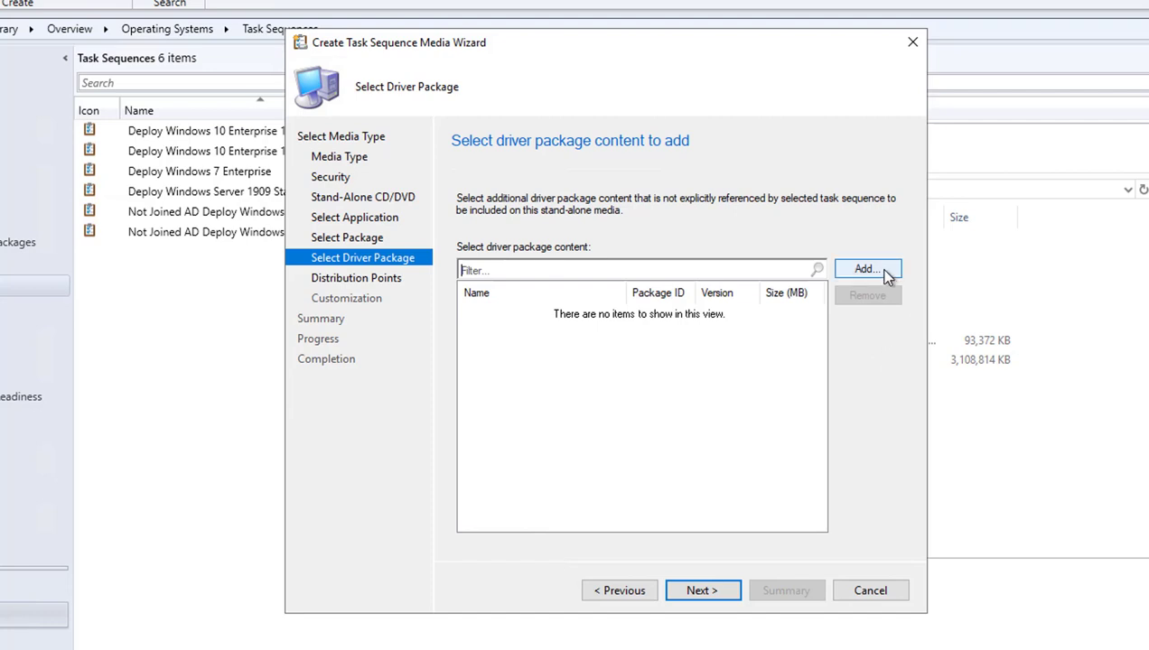
{"action": "left_click", "coordinate": [866, 270]}
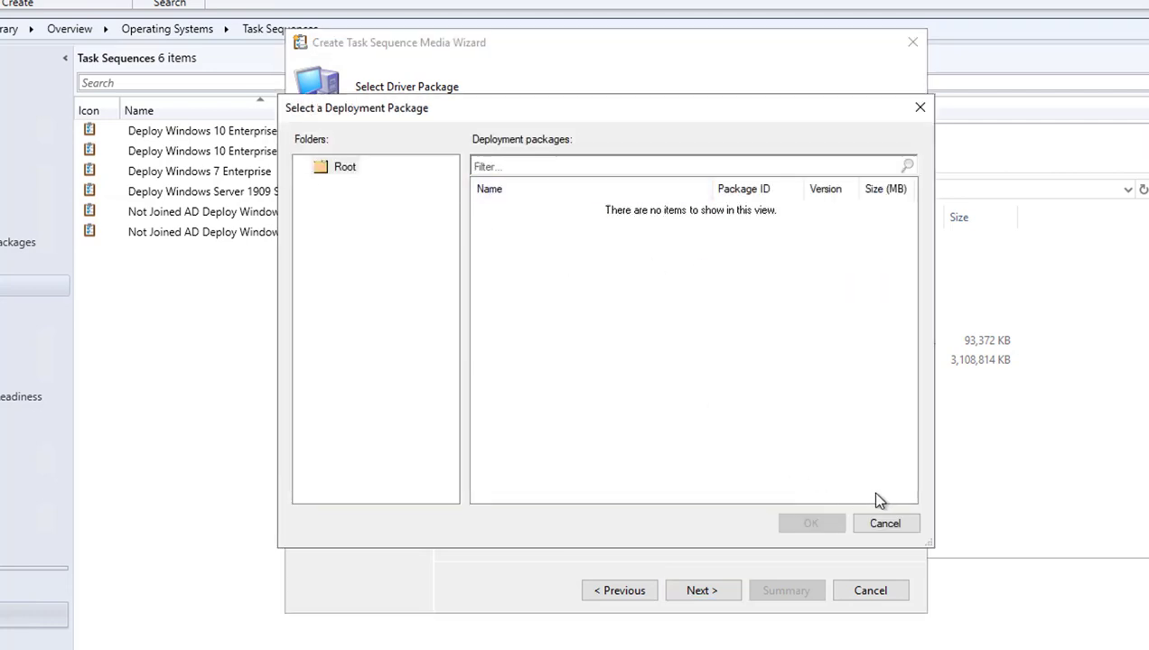
{"action": "left_click", "coordinate": [891, 525]}
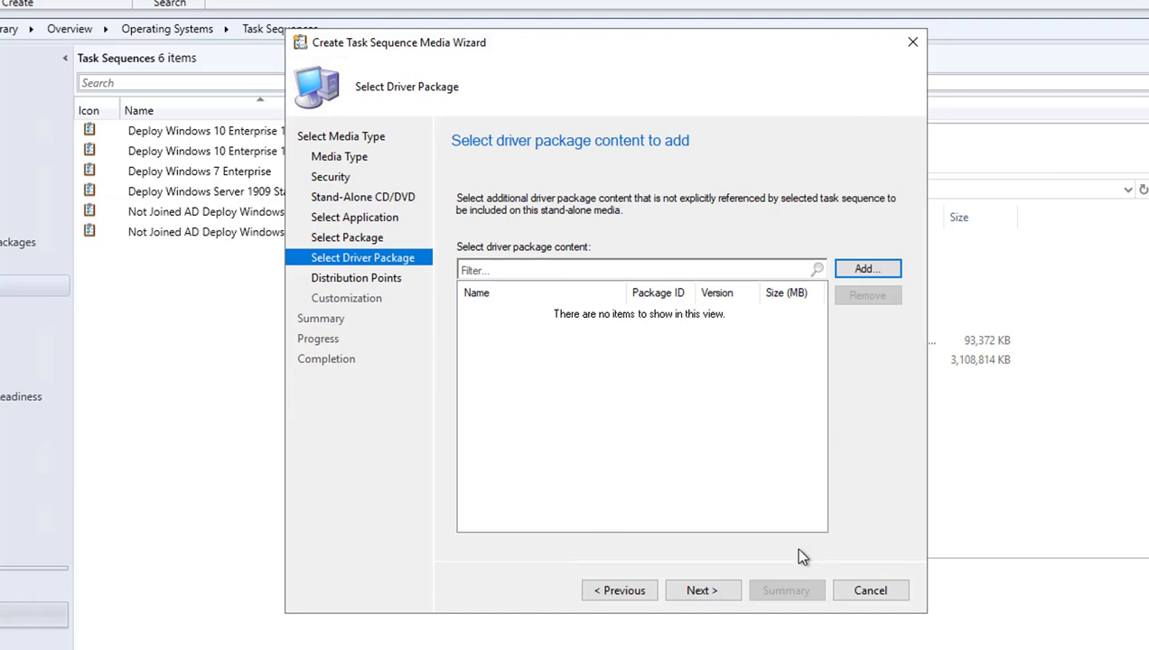
Add \\SCCM.O365.LOCAL as the media's distribution point and continue to Customization
{"action": "left_click", "coordinate": [709, 591]}
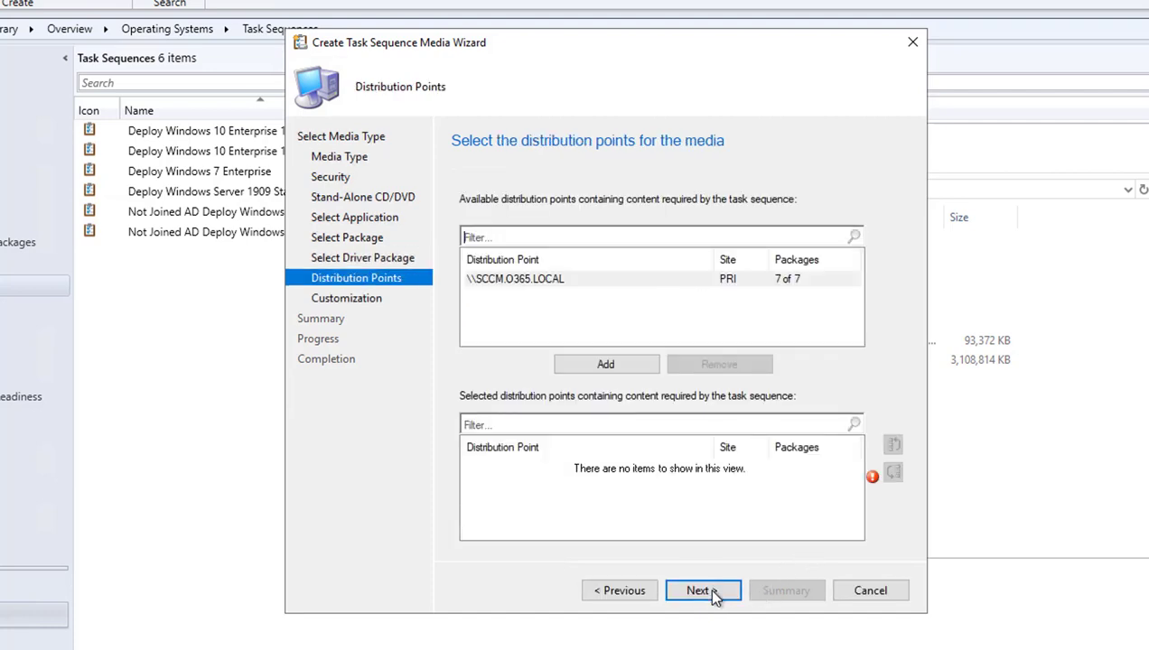
{"action": "left_click", "coordinate": [549, 280]}
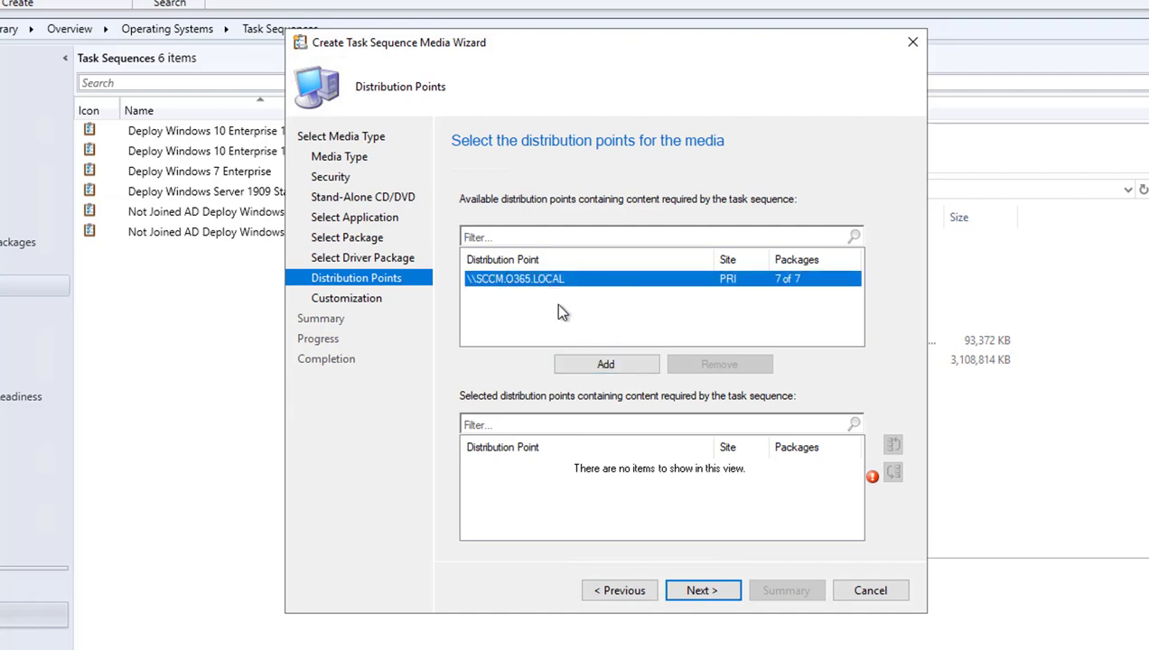
{"action": "left_click", "coordinate": [619, 364]}
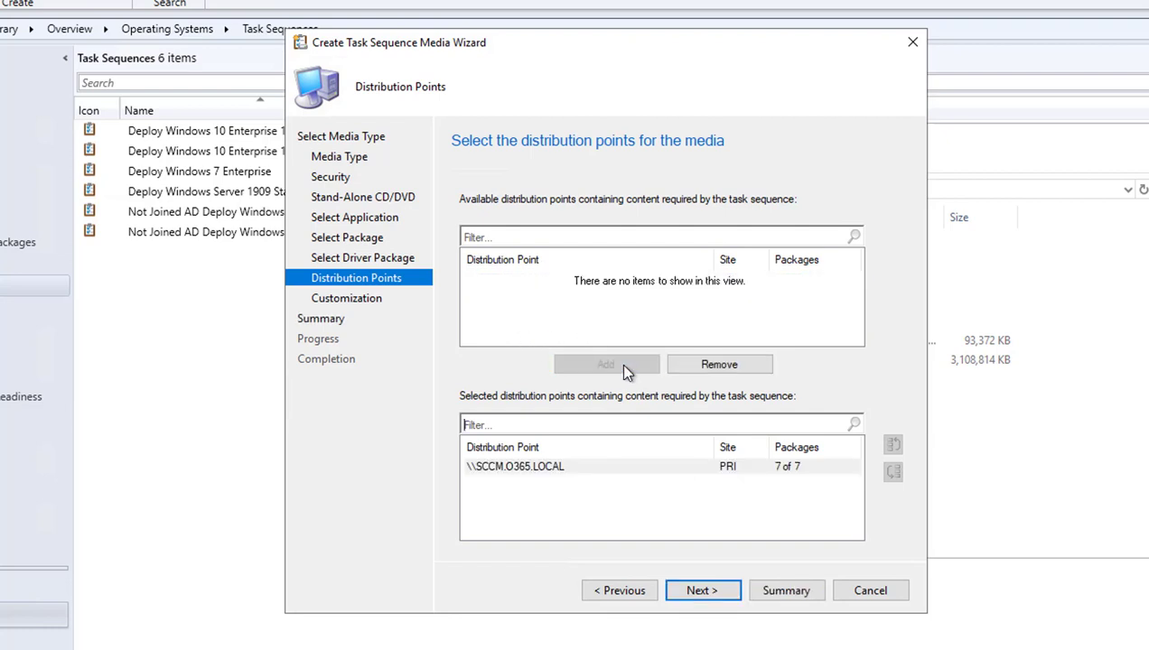
{"action": "left_click", "coordinate": [582, 471]}
{"action": "left_click", "coordinate": [712, 596]}
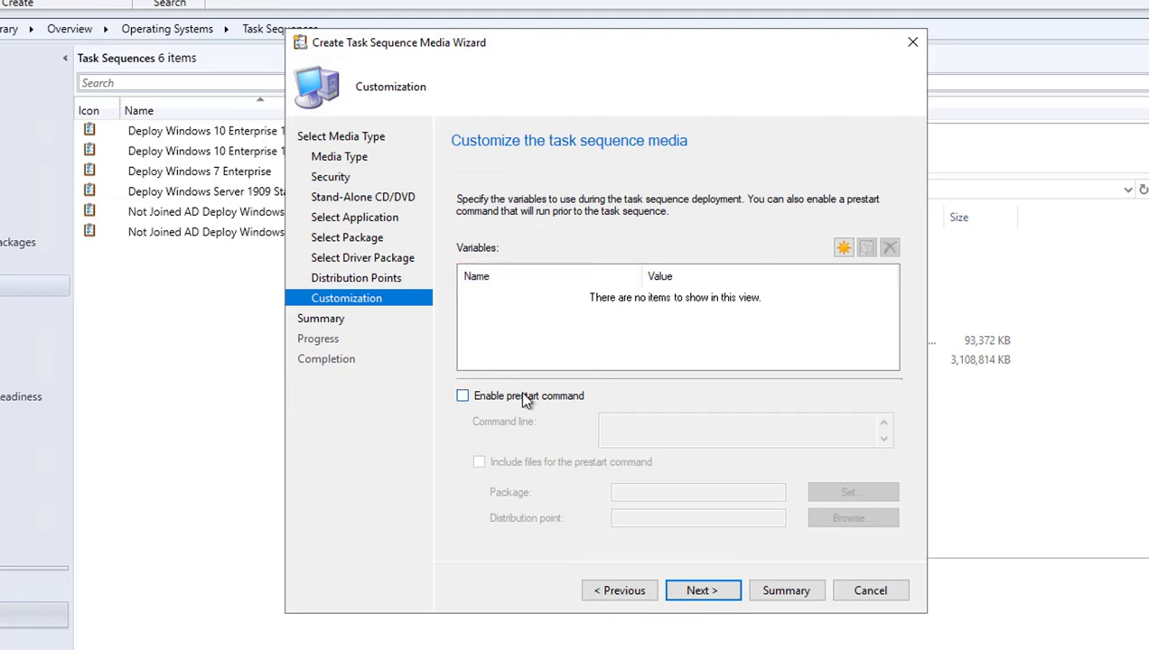
Review the summary and build tsmediaoffline.iso (4422 MB) in the TSMediaoffline share
{"action": "left_click", "coordinate": [703, 591]}
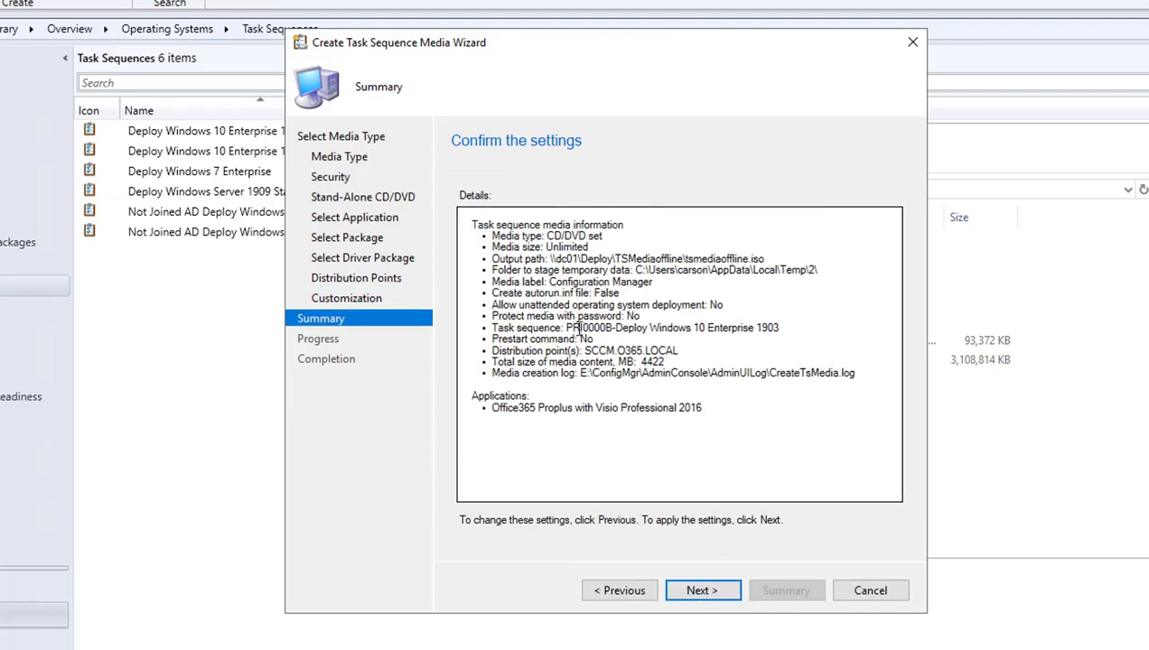
{"action": "left_click_drag", "start_coordinate": [702, 408], "coordinate": [473, 222]}
{"action": "left_click", "coordinate": [730, 425]}
{"action": "left_click", "coordinate": [700, 589]}
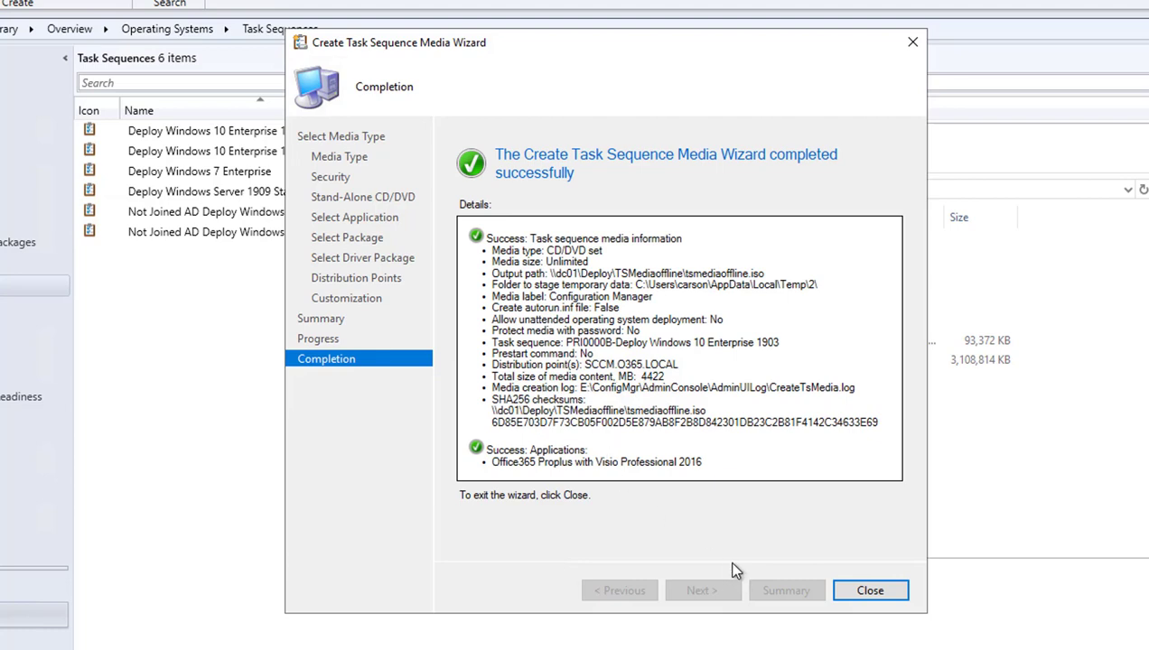
Close the finished wizard and confirm the tsmediaoffline disc image in Deploy's TSMediaoffline folder
{"action": "left_click", "coordinate": [870, 592]}
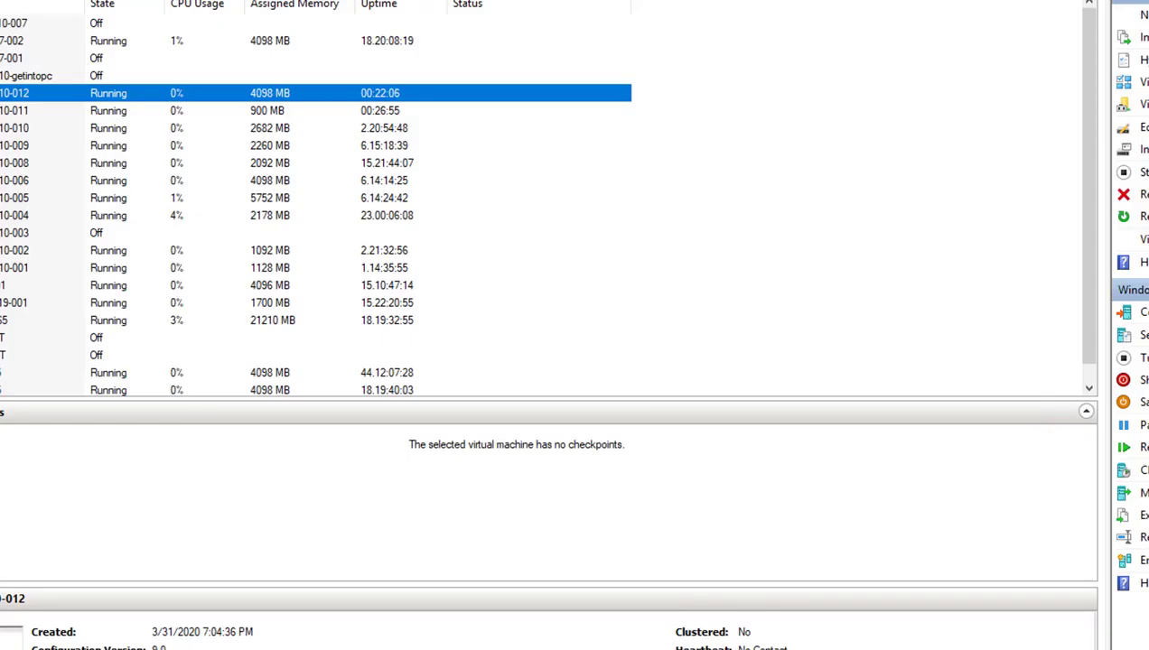
{"action": "left_click", "coordinate": [139, 645]}
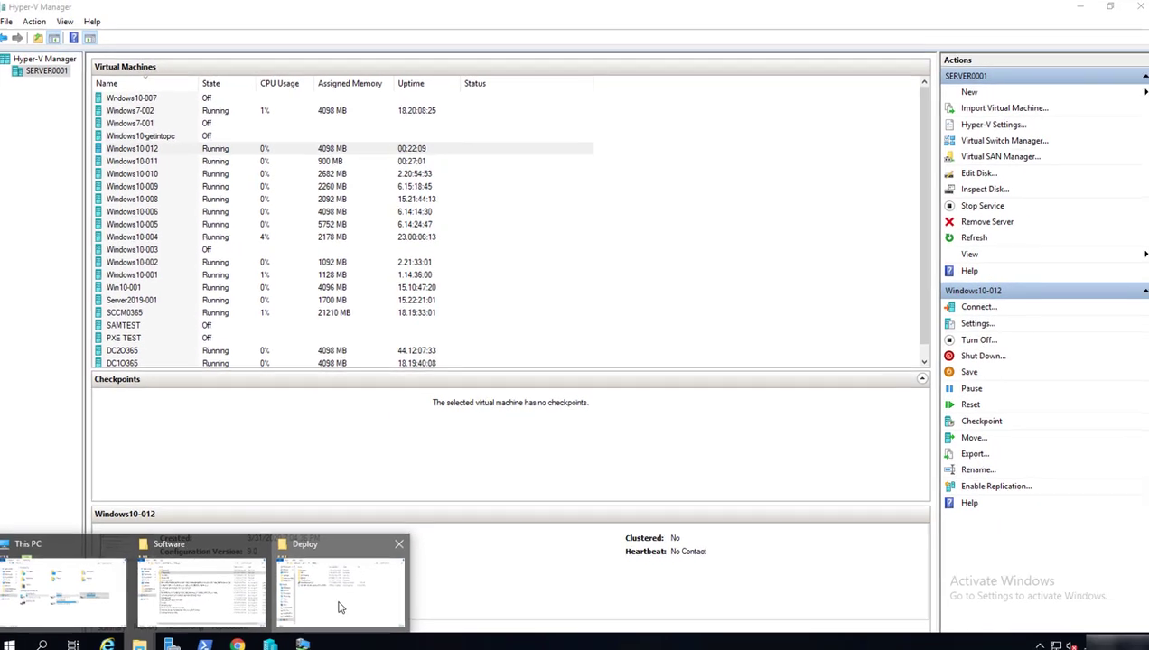
{"action": "left_click", "coordinate": [338, 608]}
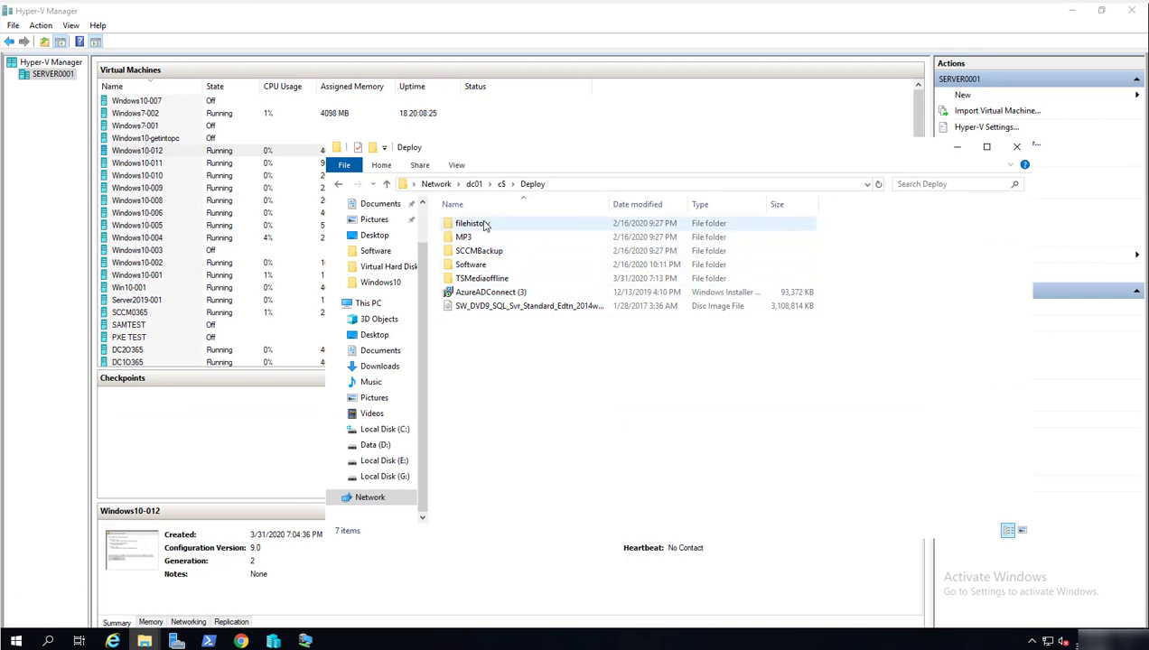
{"action": "double_click", "coordinate": [496, 280]}
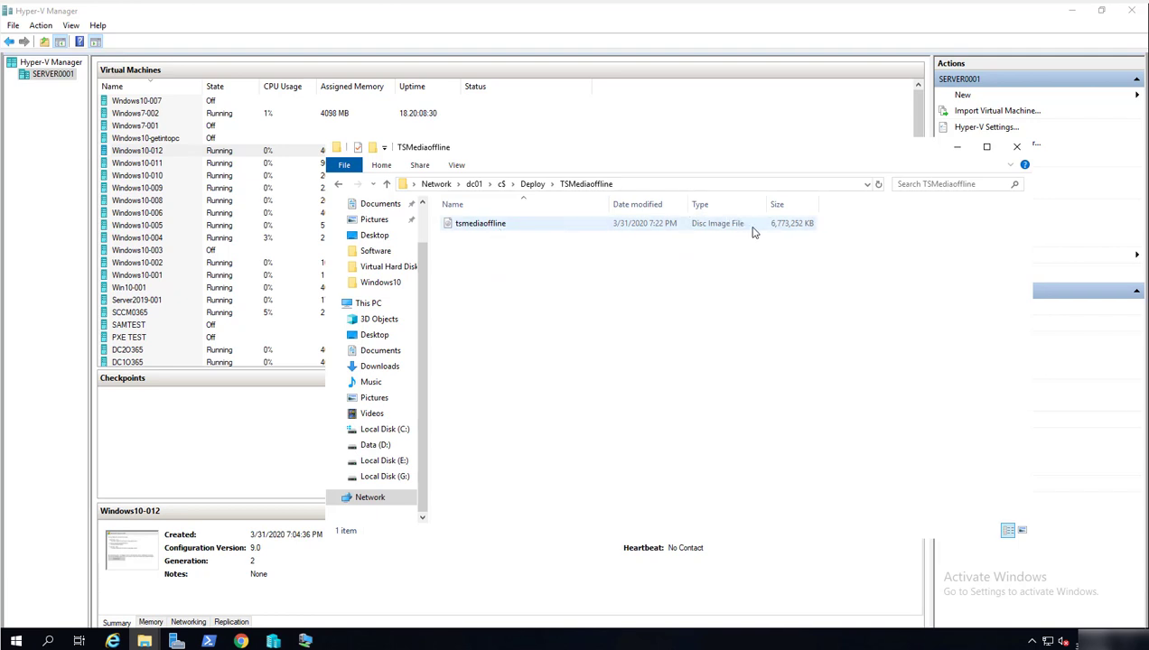
{"action": "left_click", "coordinate": [532, 188]}
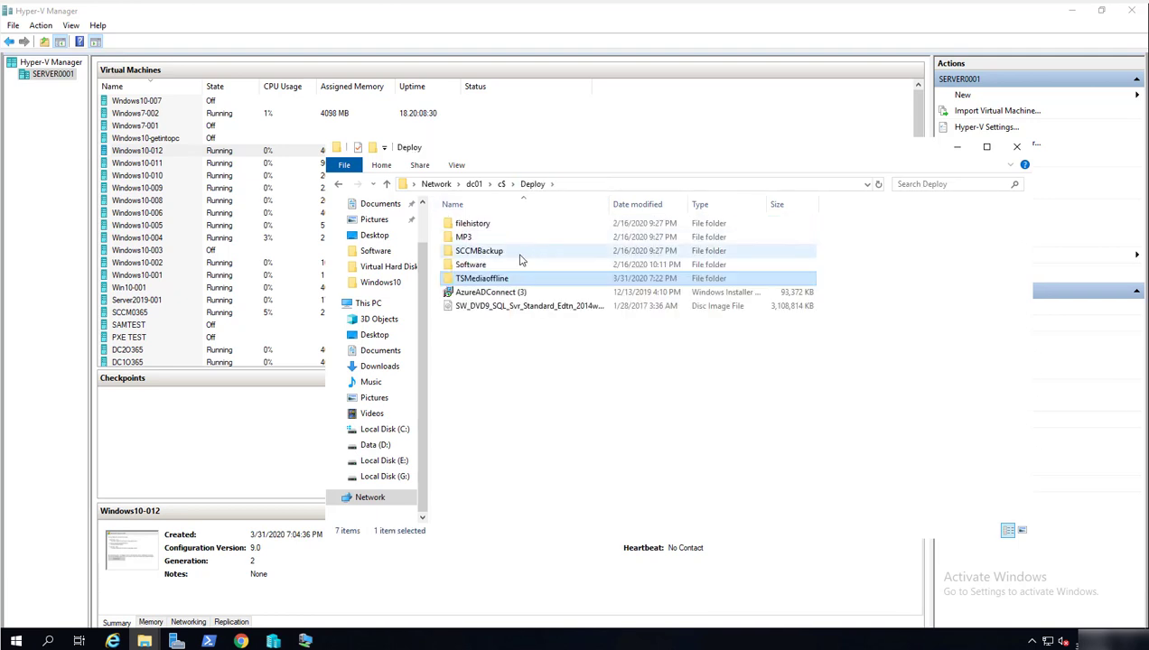
Copy the TSMediaoffline folder and go to Local Disk (C:) as the destination
{"action": "right_click", "coordinate": [497, 283]}
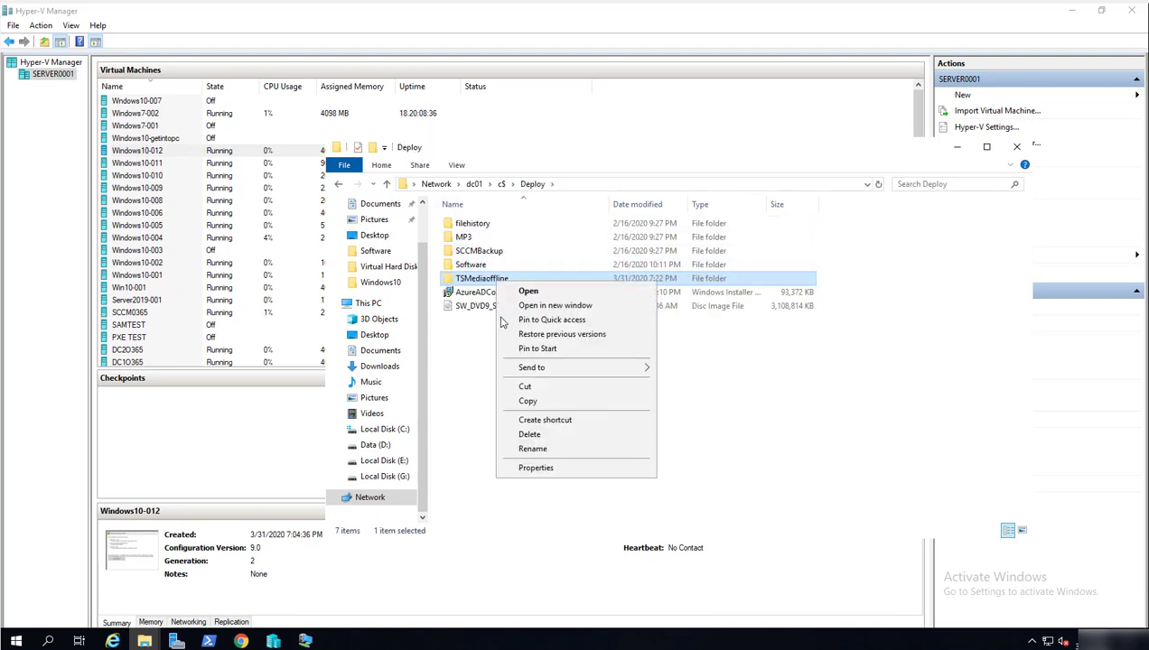
{"action": "left_click", "coordinate": [531, 403]}
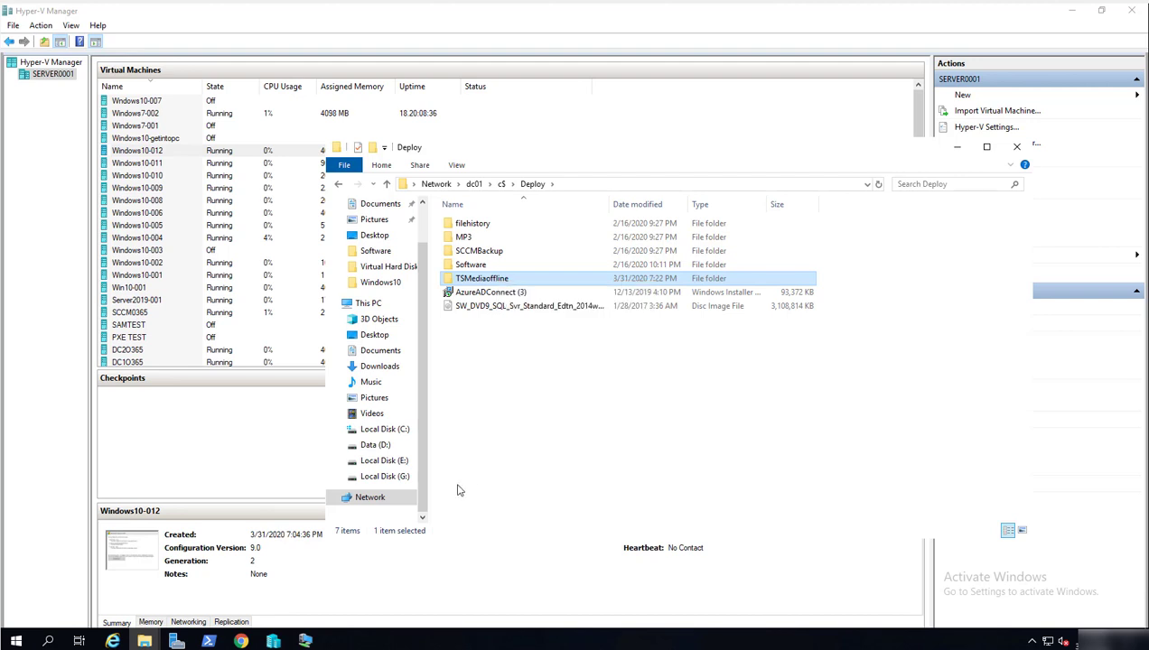
{"action": "left_click", "coordinate": [384, 462]}
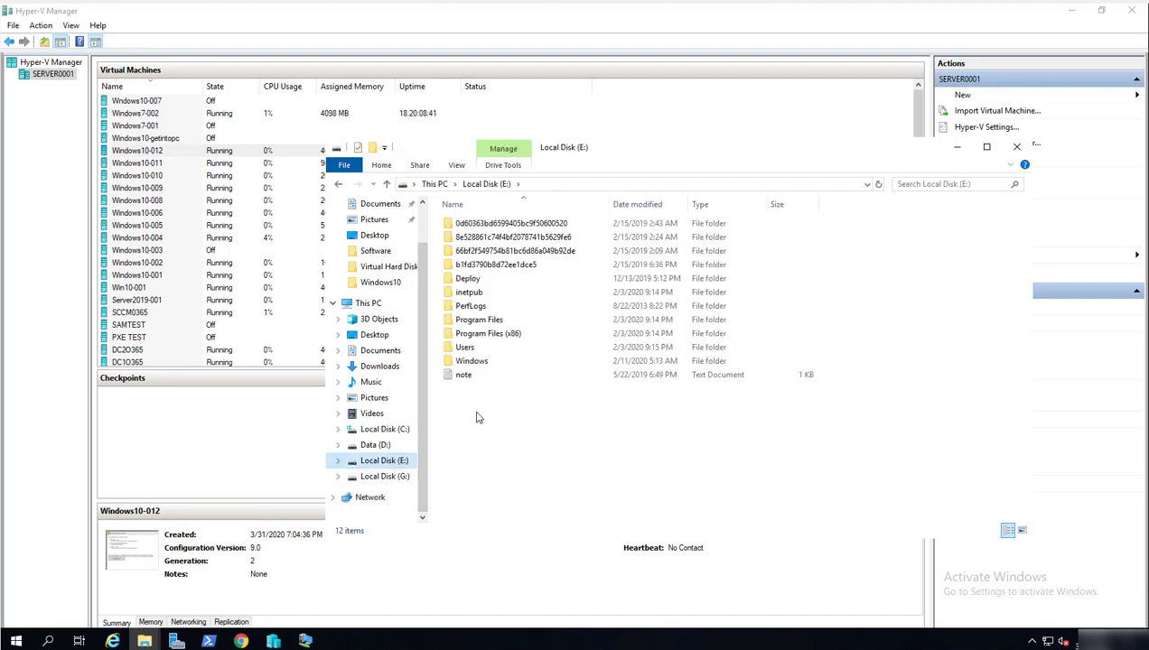
{"action": "left_click", "coordinate": [383, 429]}
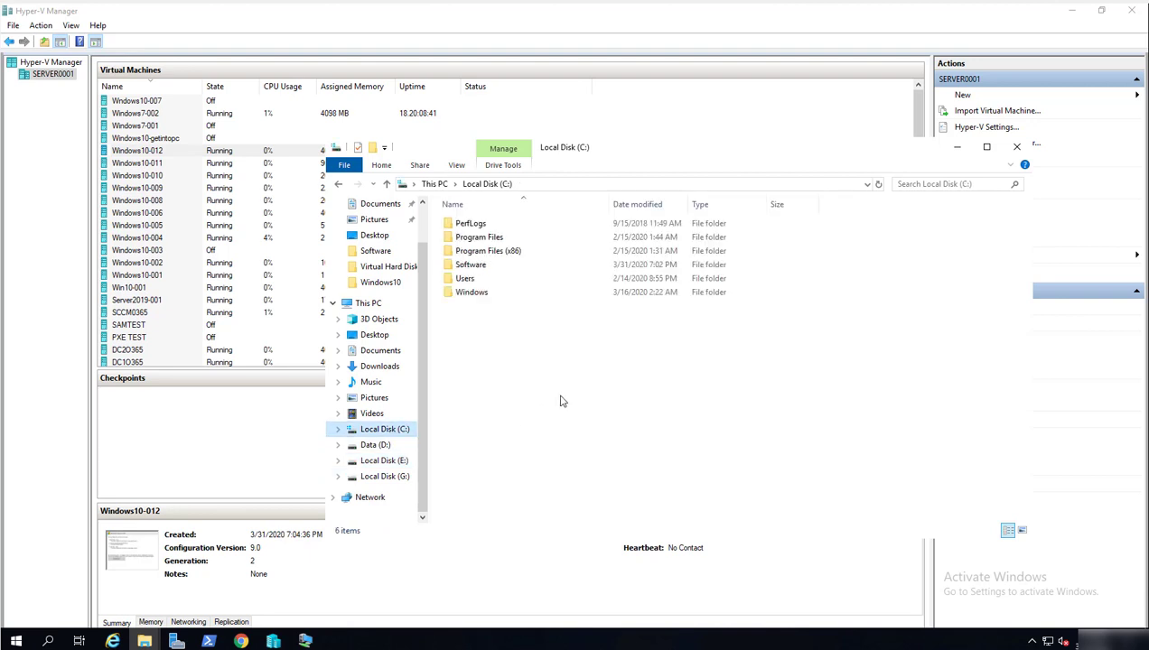
Paste the TSMediaoffline folder into C:\Software
{"action": "double_click", "coordinate": [472, 264]}
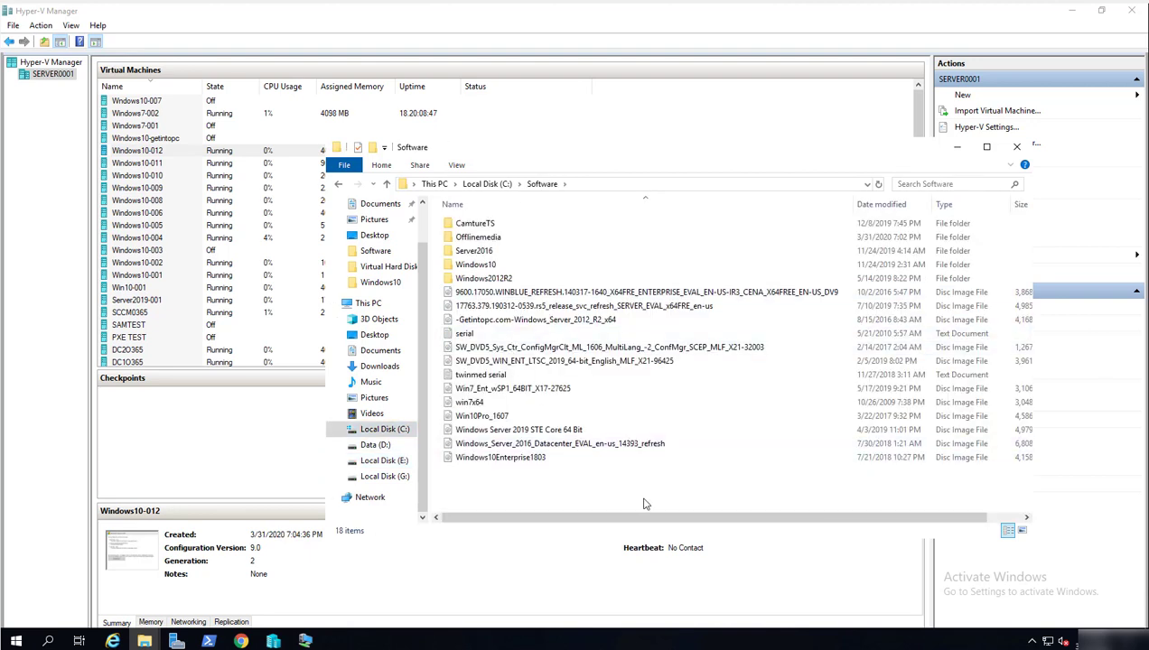
{"action": "right_click", "coordinate": [647, 492]}
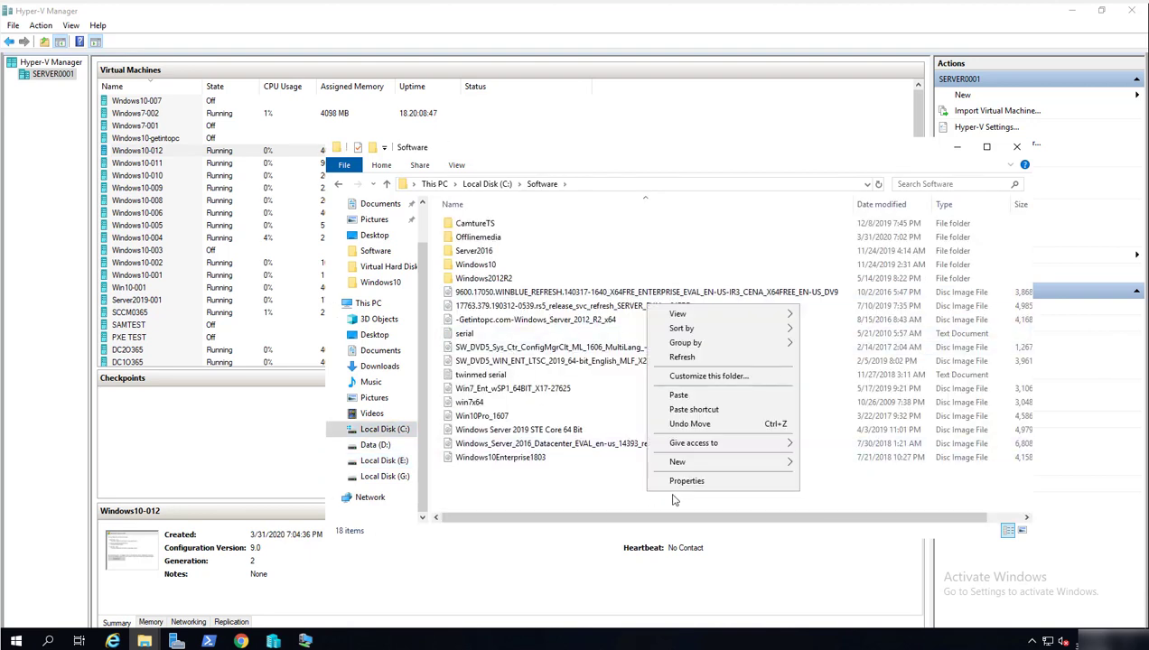
{"action": "left_click", "coordinate": [678, 395]}
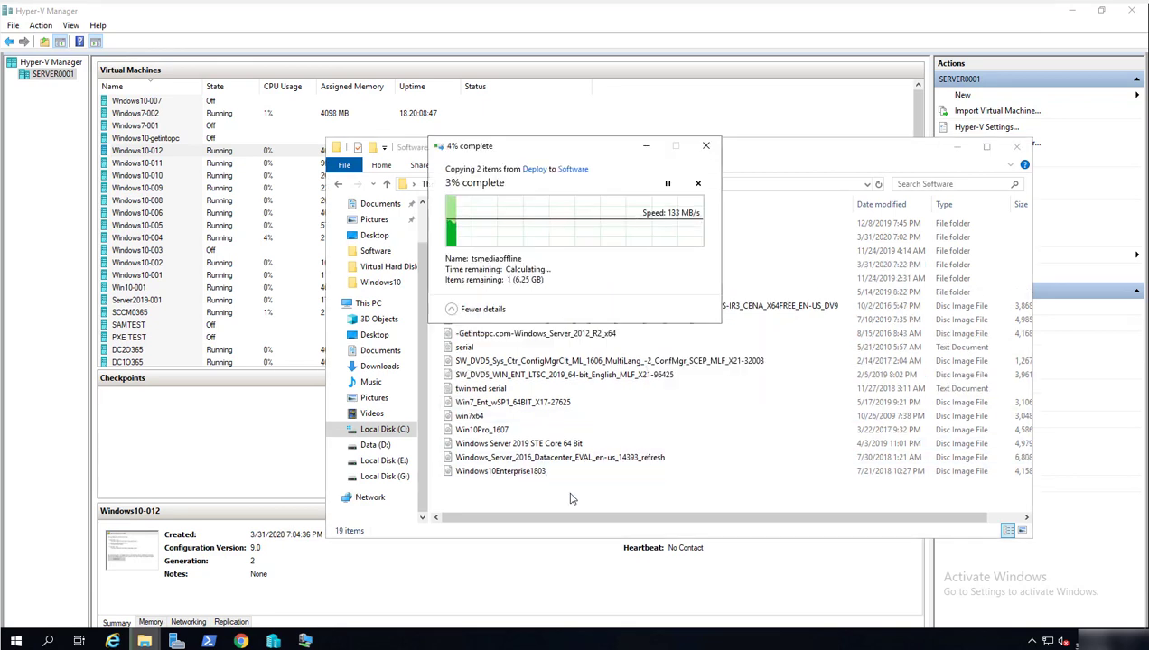
{"action": "left_click_drag", "start_coordinate": [650, 170], "coordinate": [652, 172]}
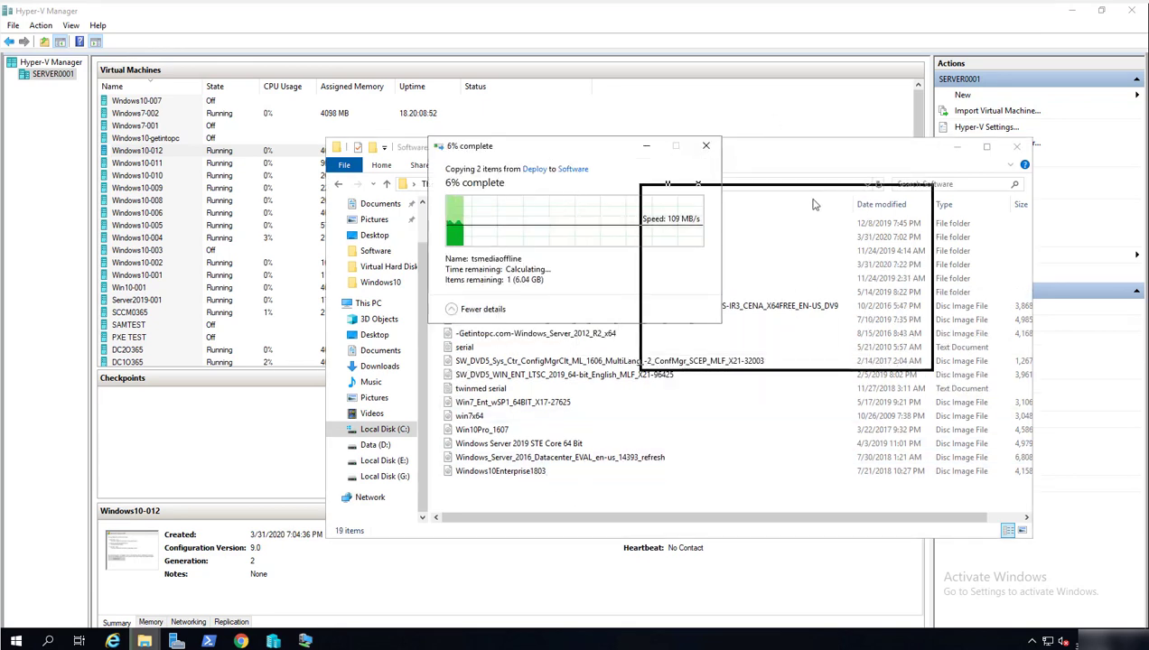
{"action": "left_click_drag", "start_coordinate": [811, 205], "coordinate": [812, 205]}
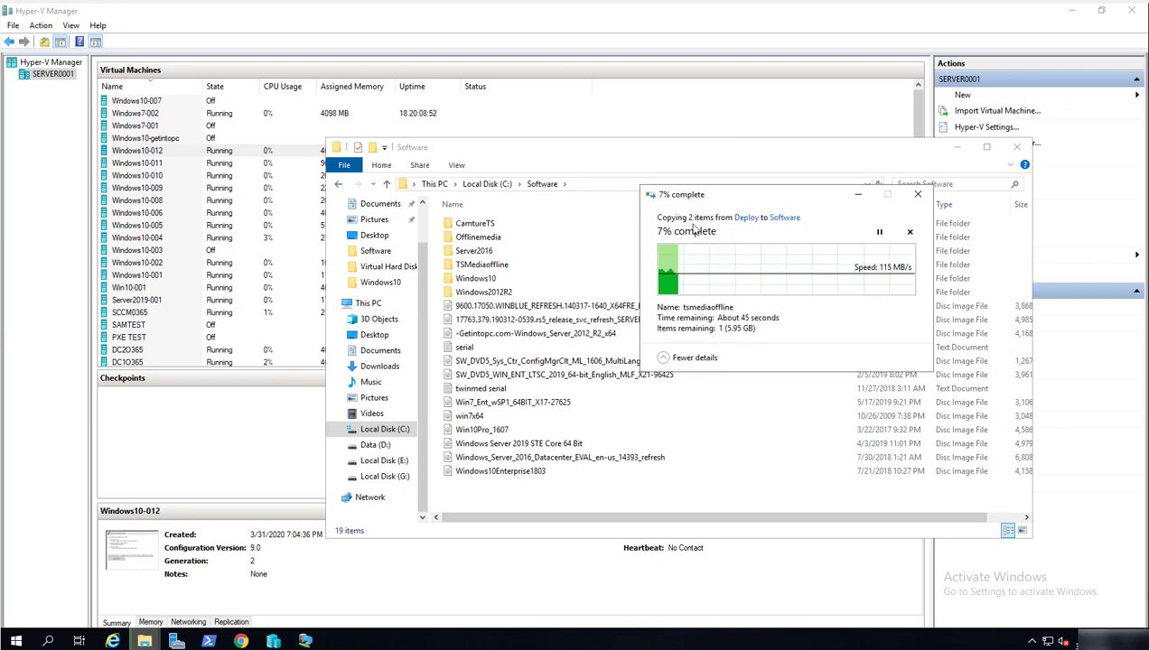
Delete the old Offlinemedia folder from C:\Software
{"action": "right_click", "coordinate": [499, 237]}
{"action": "left_click", "coordinate": [533, 436]}
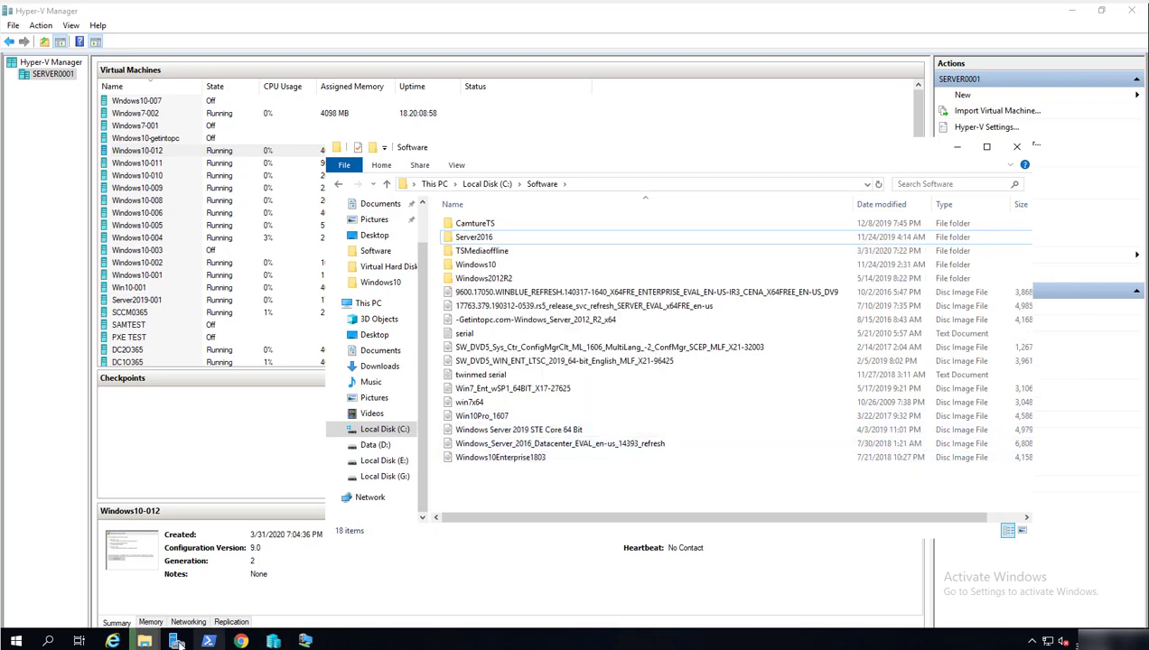
{"action": "left_click", "coordinate": [144, 641]}
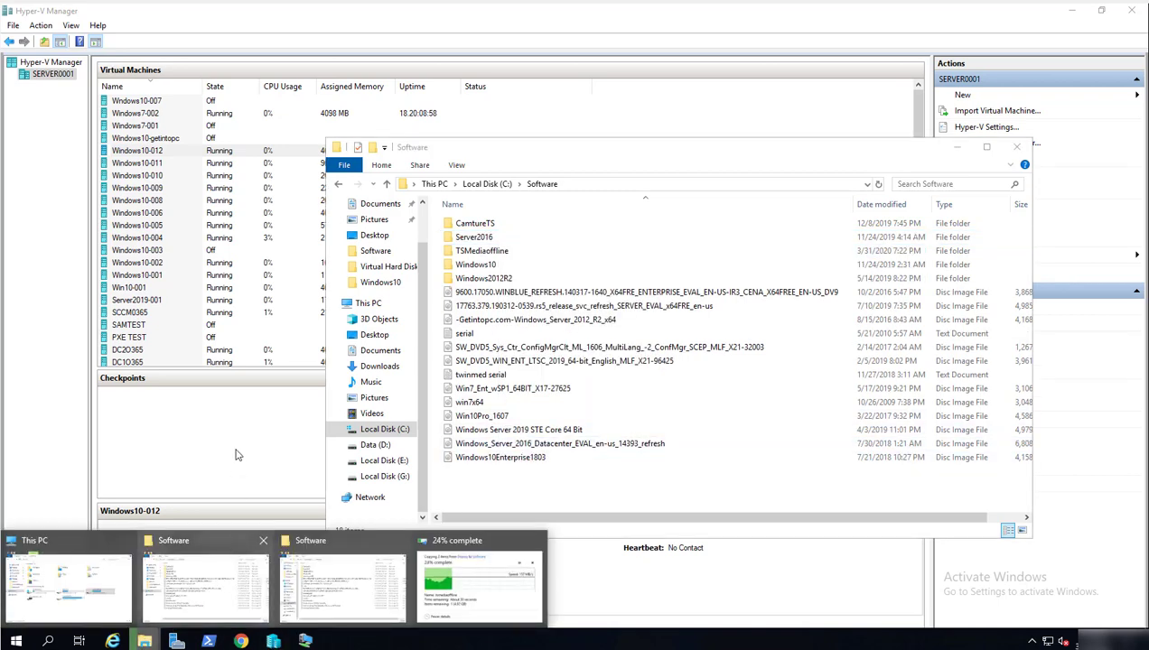
{"action": "left_click", "coordinate": [166, 152]}
Connect to Windows10-012 and turn the virtual machine off
{"action": "double_click", "coordinate": [186, 153]}
{"action": "left_click", "coordinate": [135, 55]}
{"action": "left_click", "coordinate": [446, 323]}
{"action": "left_click", "coordinate": [437, 23]}
Point Windows10-012's DVD drive to the image file C:\Software\TSMediaoffline\tsmediaoffline.iso
{"action": "left_click", "coordinate": [970, 323]}
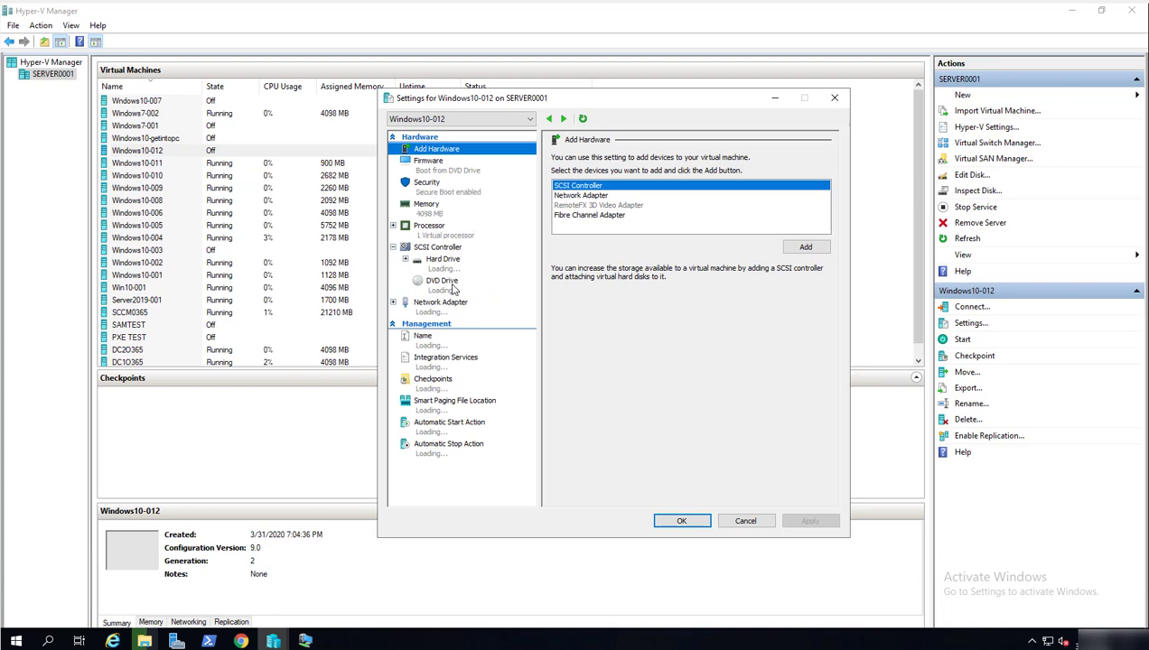
{"action": "left_click", "coordinate": [453, 282]}
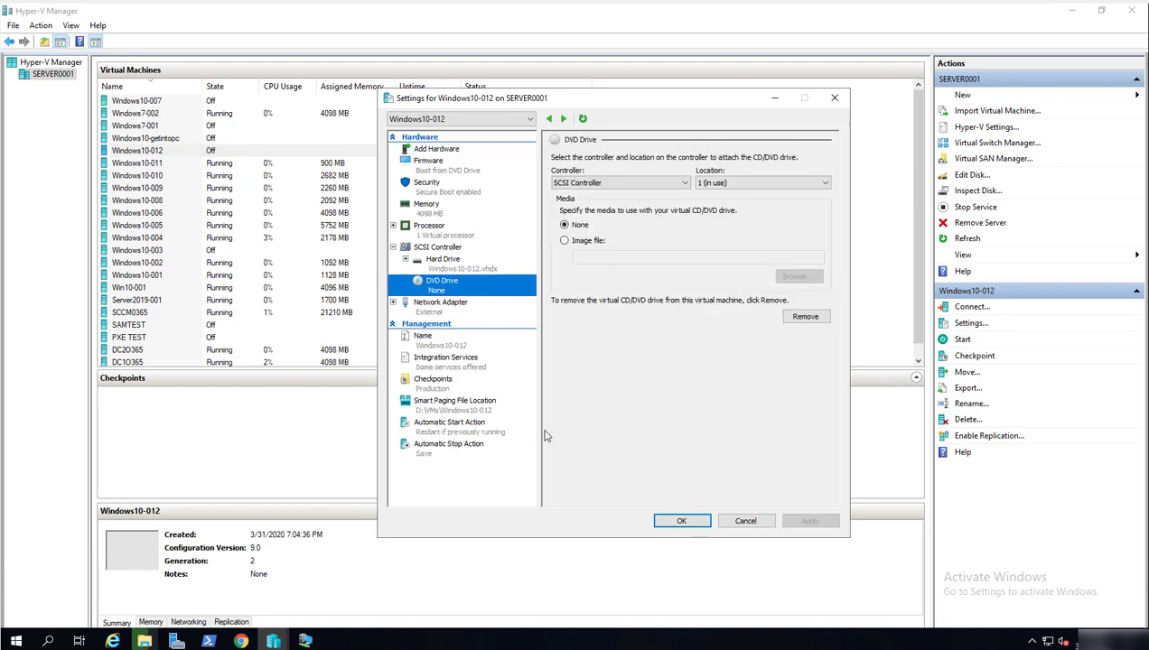
{"action": "key", "text": "alt+Tab"}
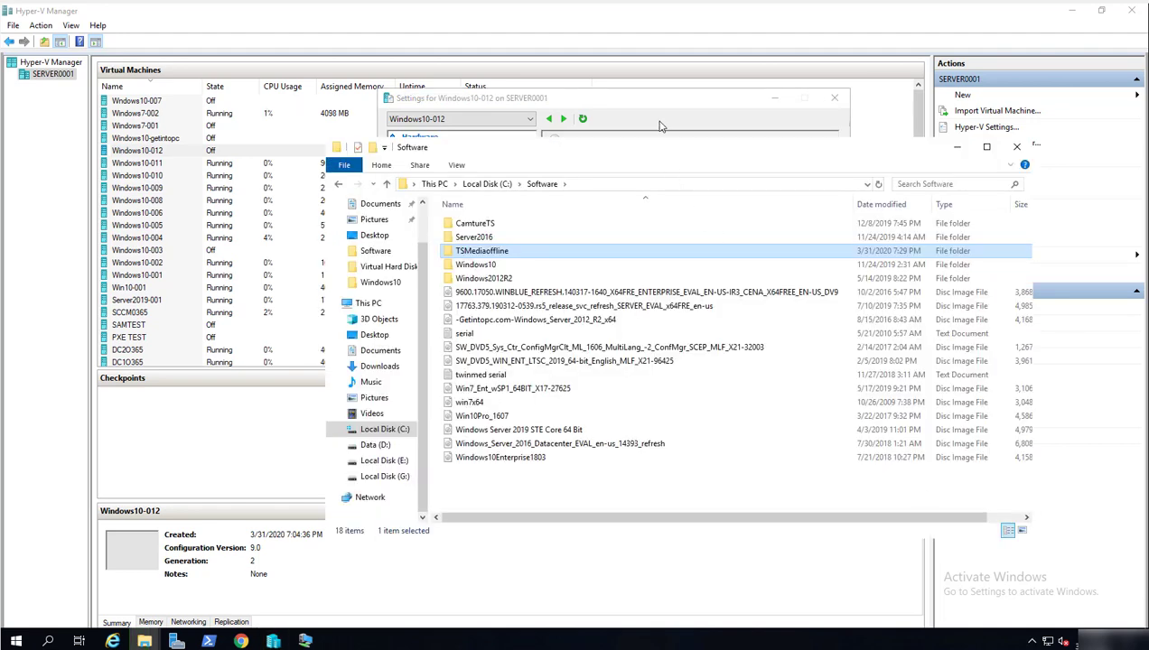
{"action": "key", "text": "alt+Tab"}
{"action": "left_click", "coordinate": [591, 242]}
{"action": "left_click", "coordinate": [797, 277]}
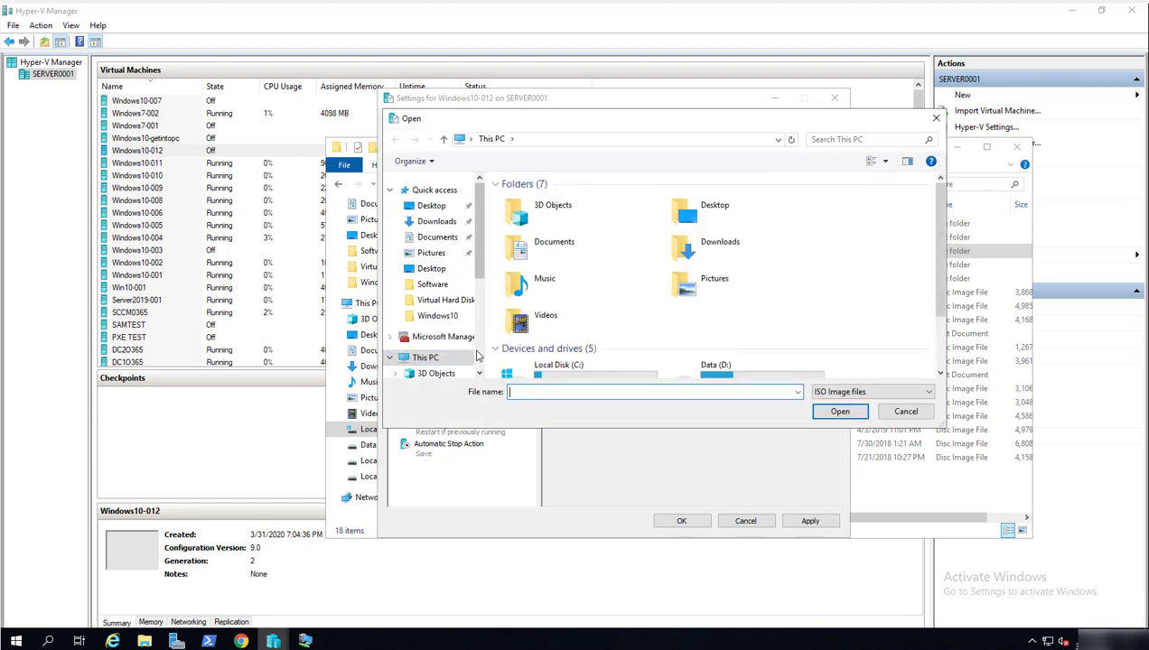
{"action": "scroll", "coordinate": [480, 359], "scroll_direction": "down", "scroll_amount": 3}
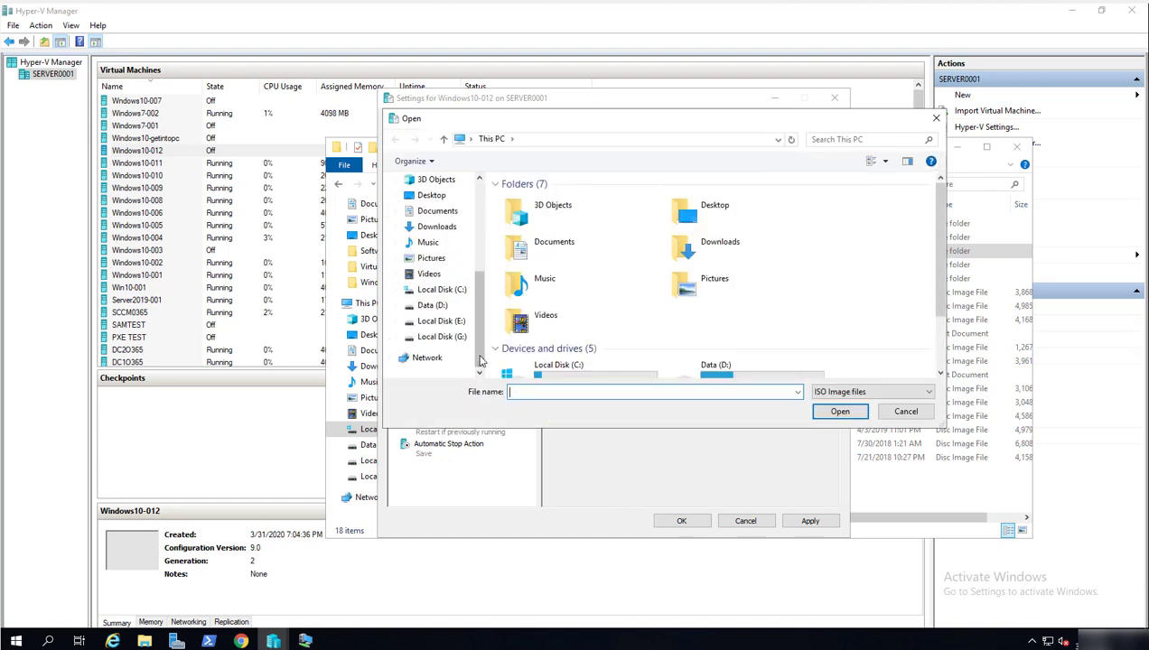
{"action": "left_click", "coordinate": [445, 291]}
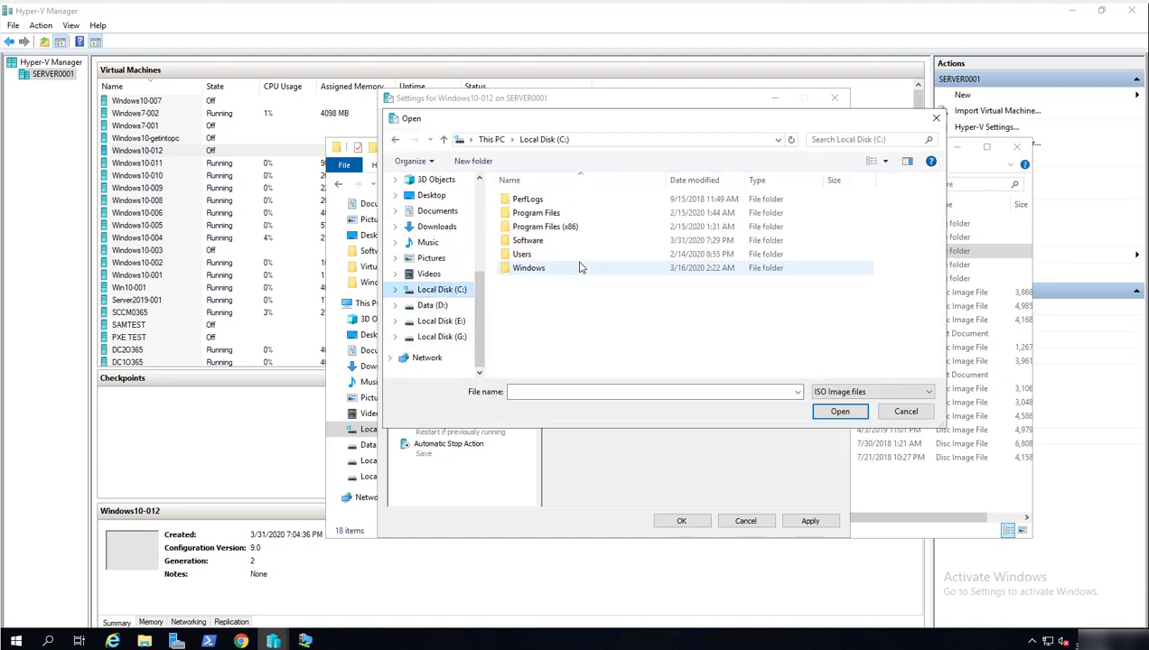
{"action": "double_click", "coordinate": [532, 241]}
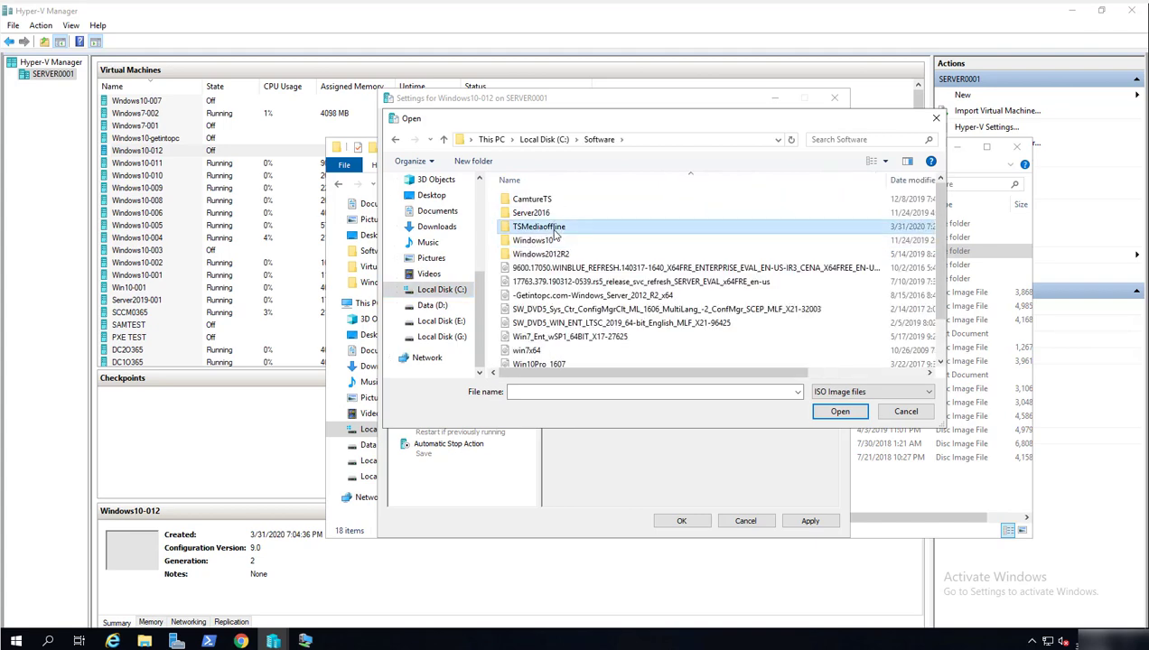
{"action": "double_click", "coordinate": [552, 228]}
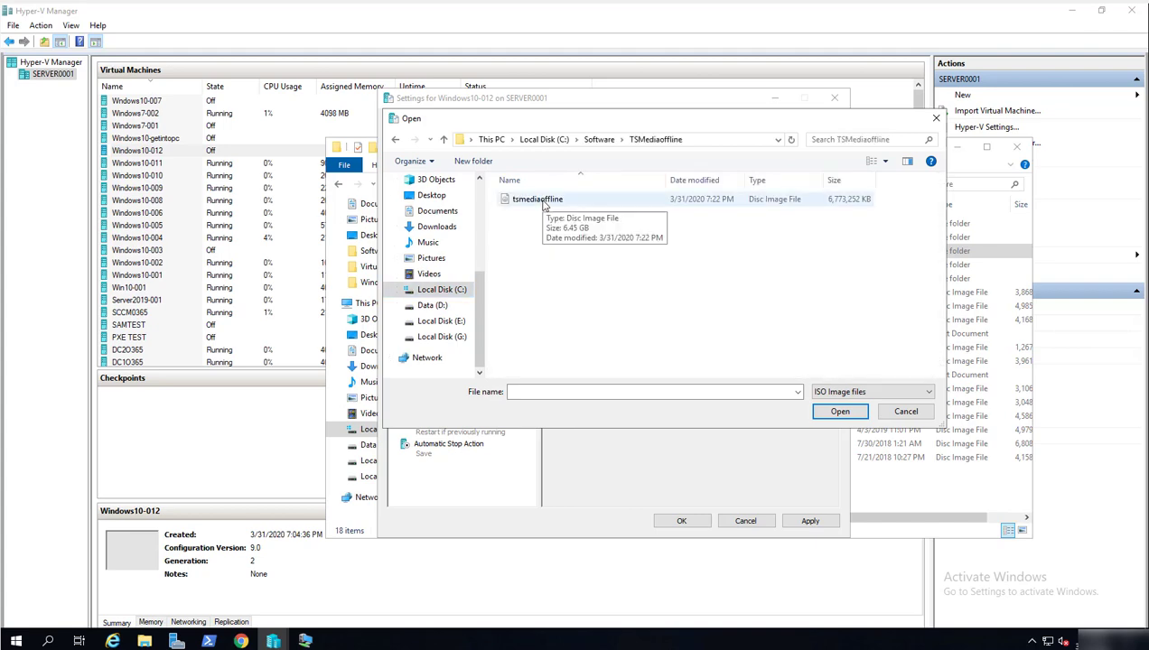
{"action": "double_click", "coordinate": [542, 202]}
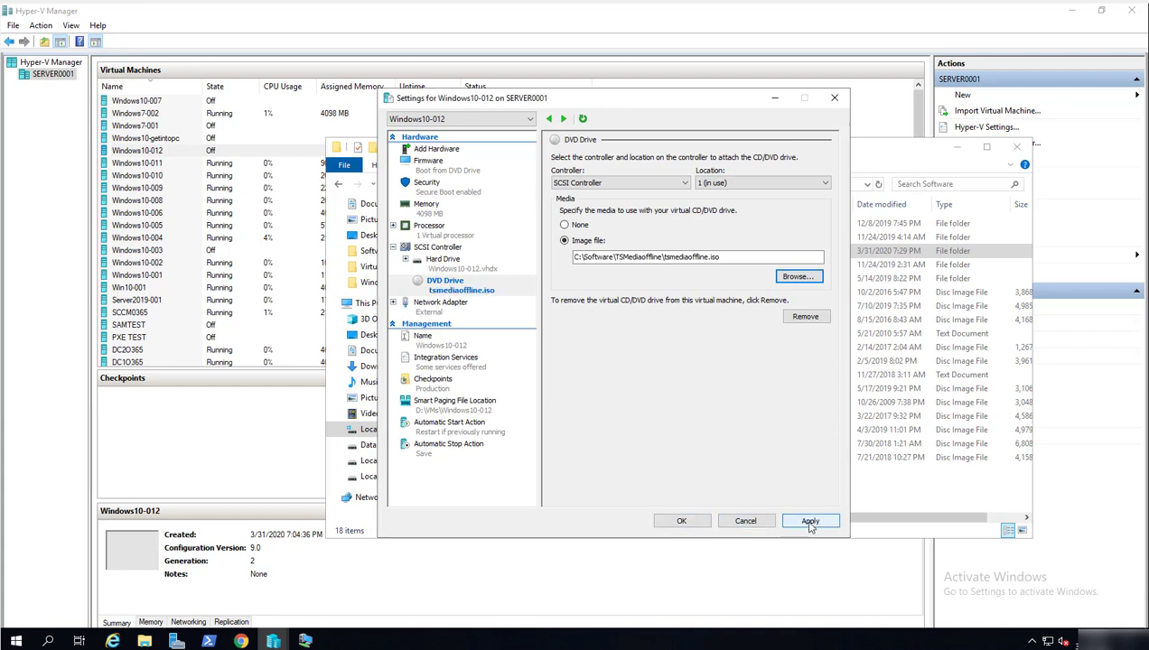
Apply the ISO setting, verify Firmware boots from DVD Drive first, and close with OK
{"action": "left_click", "coordinate": [811, 522]}
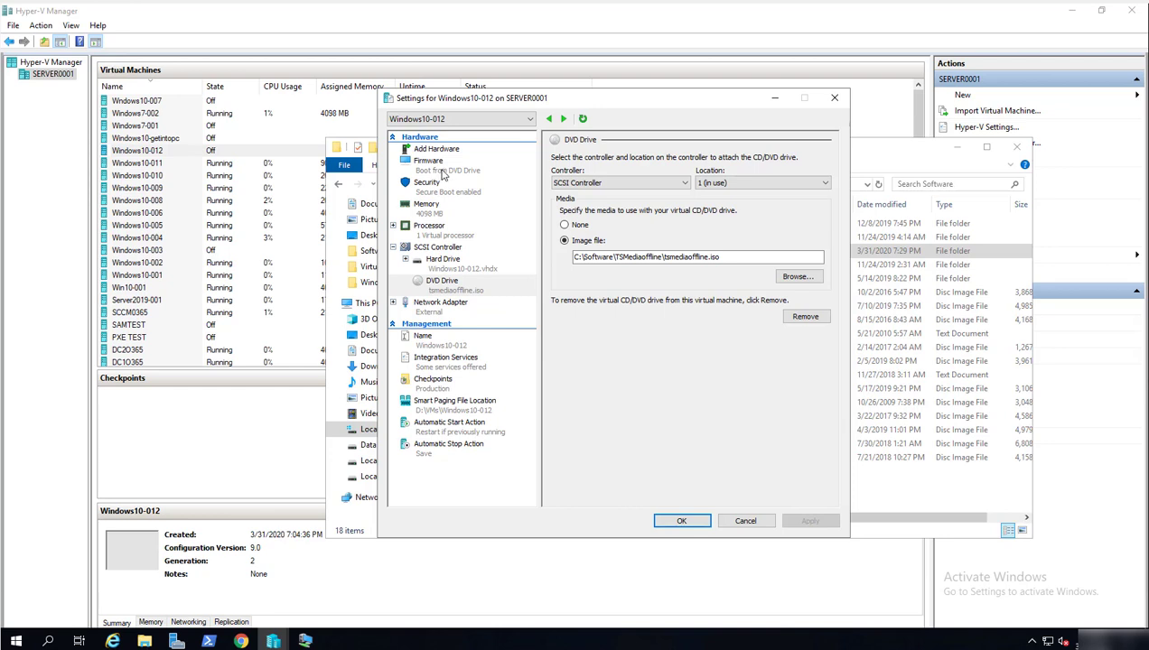
{"action": "left_click", "coordinate": [442, 173]}
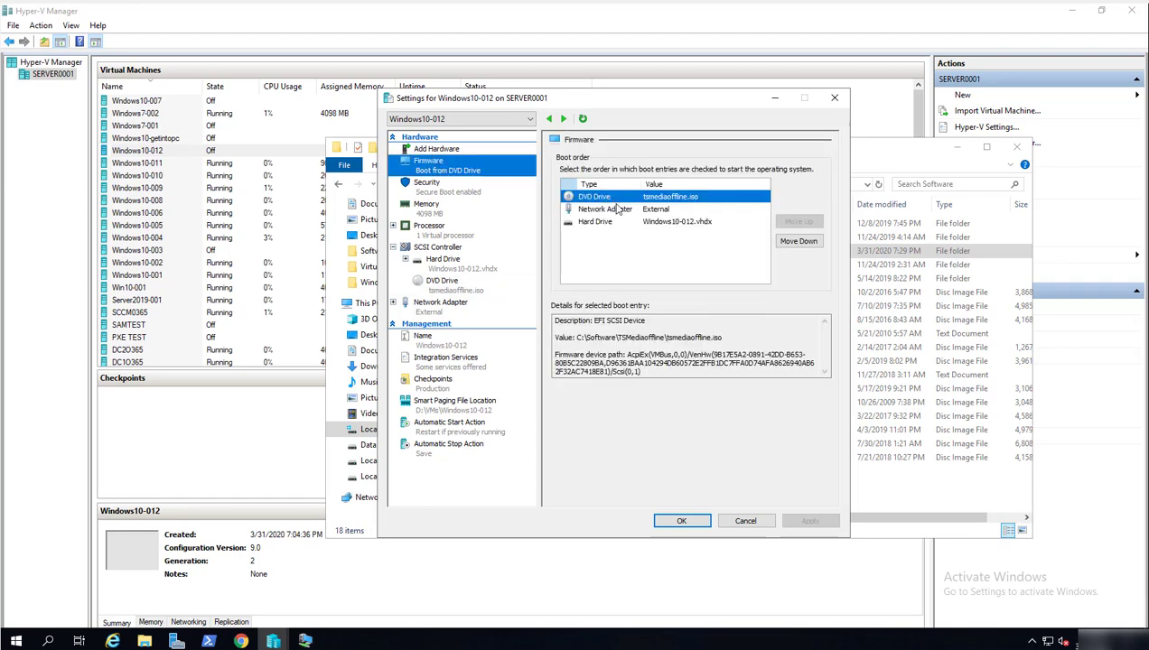
{"action": "left_click", "coordinate": [679, 522]}
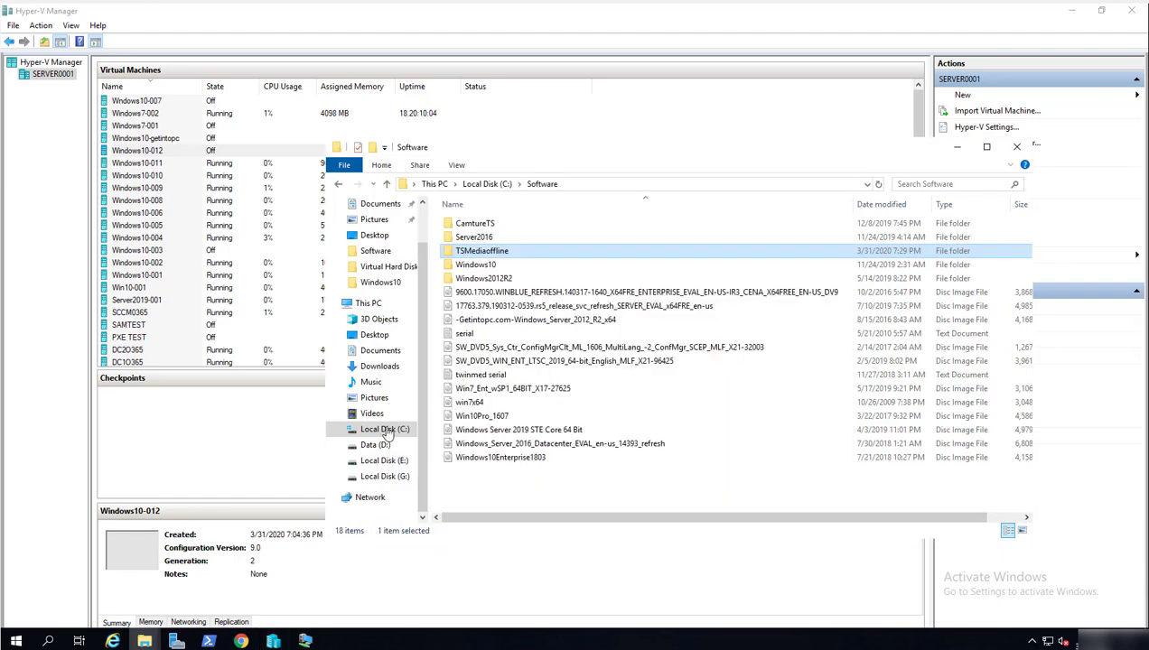
Start Windows10-012 from the DVD image and launch Deploy Windows 10 Enterprise 1903
{"action": "left_click", "coordinate": [183, 152]}
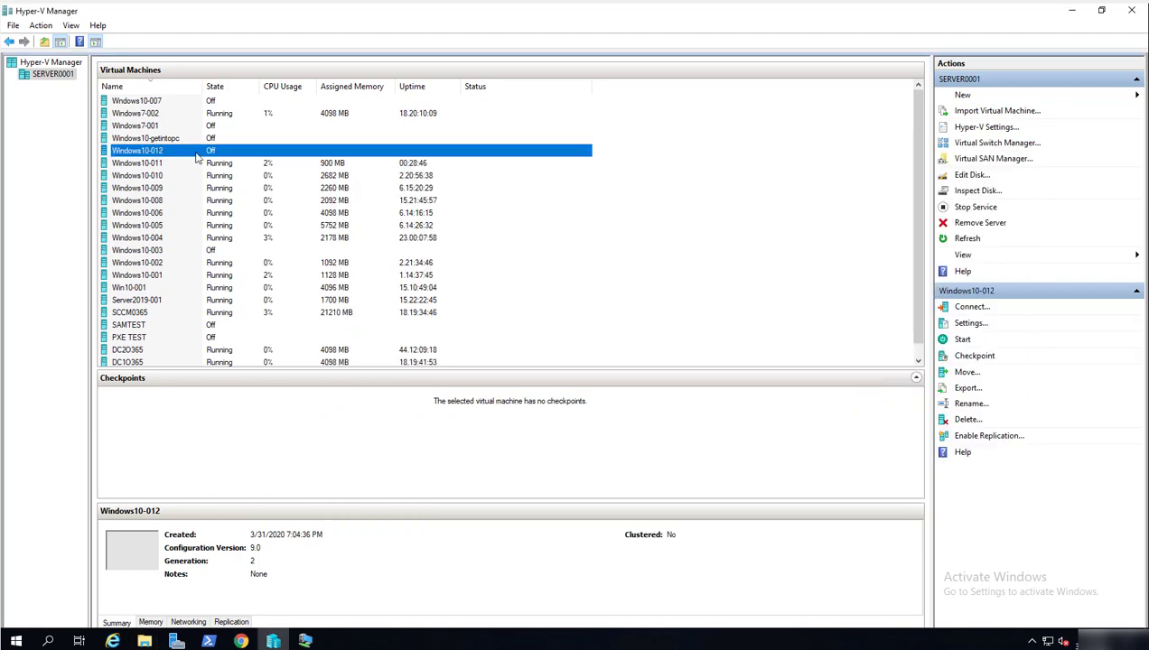
{"action": "double_click", "coordinate": [196, 156]}
{"action": "left_click", "coordinate": [303, 215]}
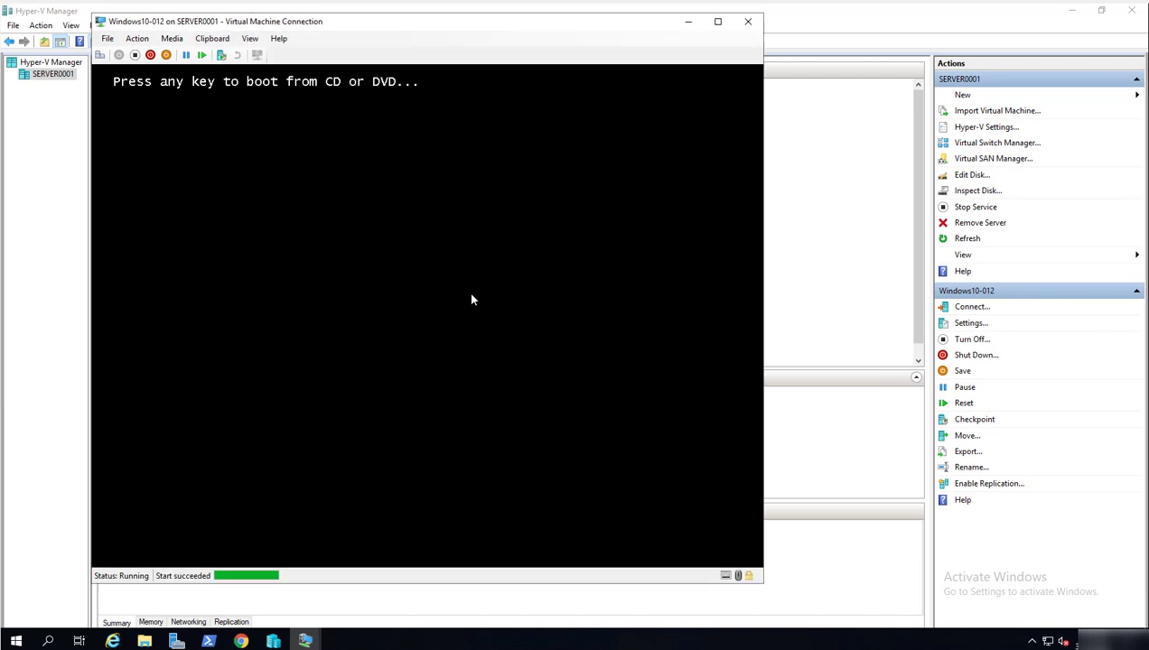
{"action": "key", "text": "Return"}
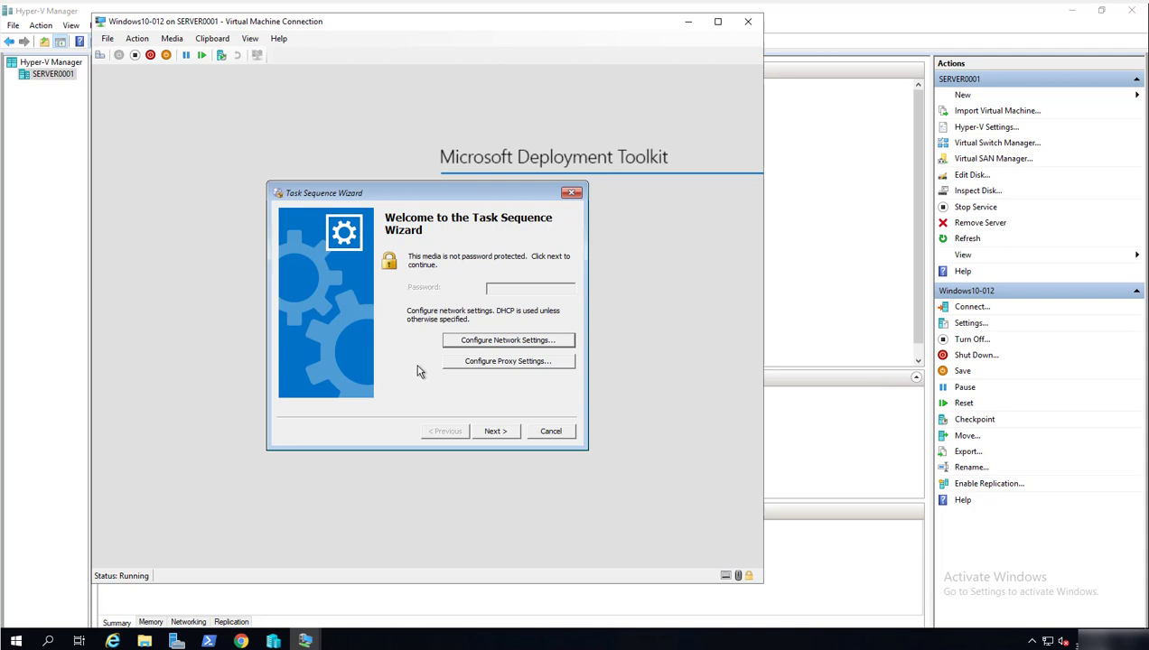
{"action": "left_click", "coordinate": [495, 434]}
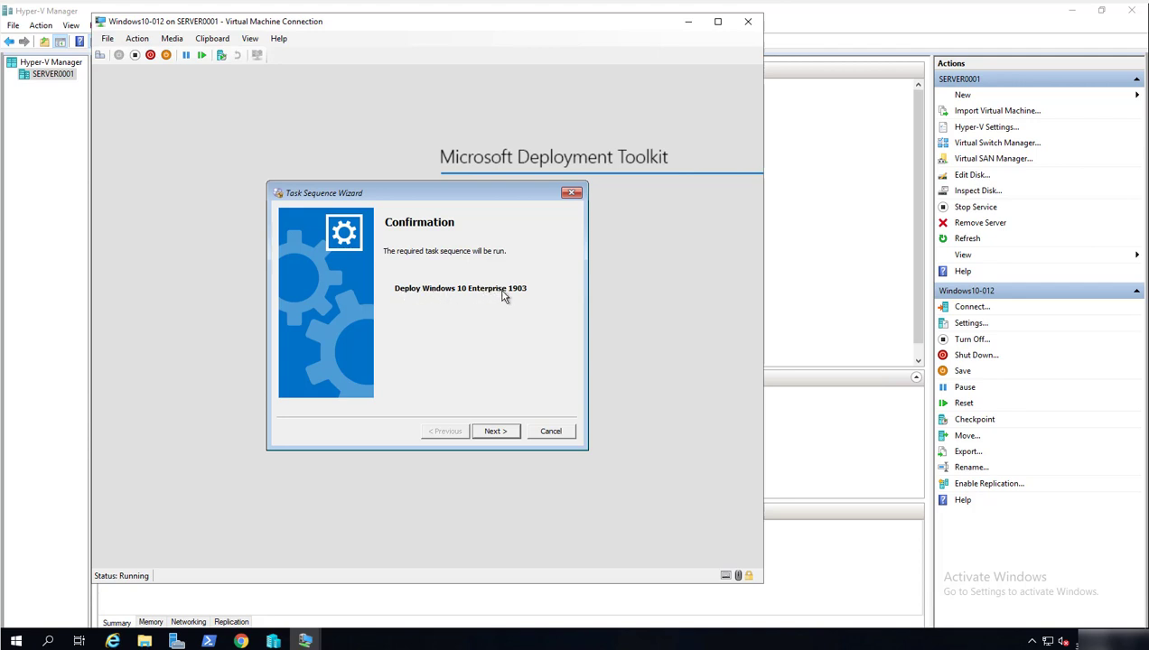
{"action": "left_click", "coordinate": [496, 432]}
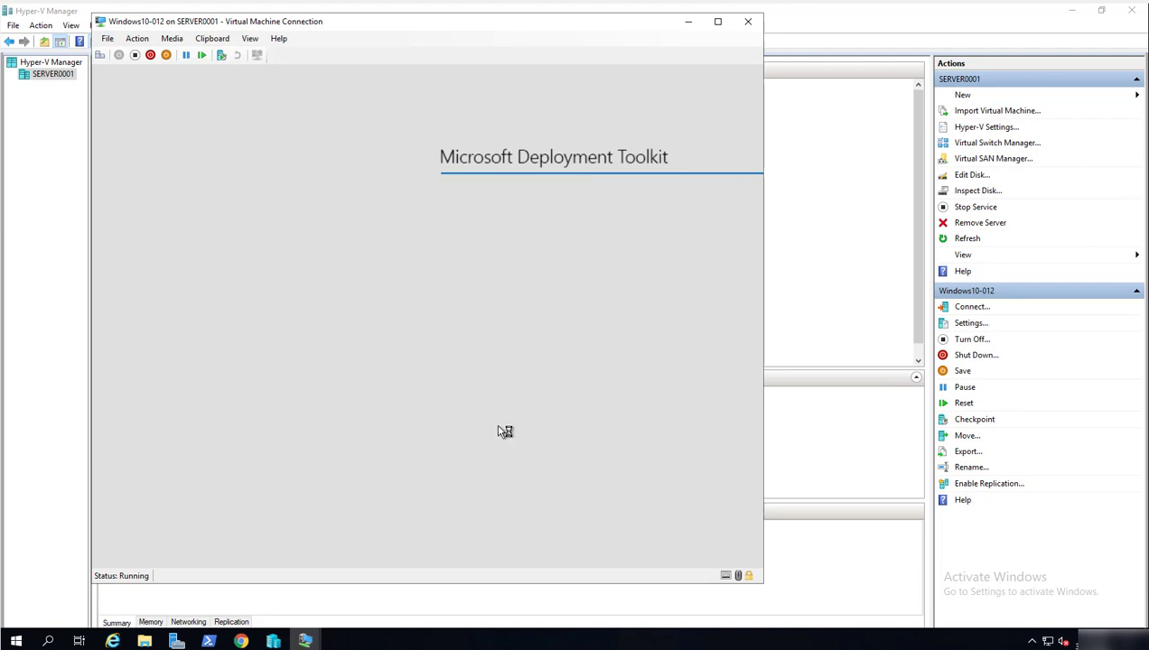